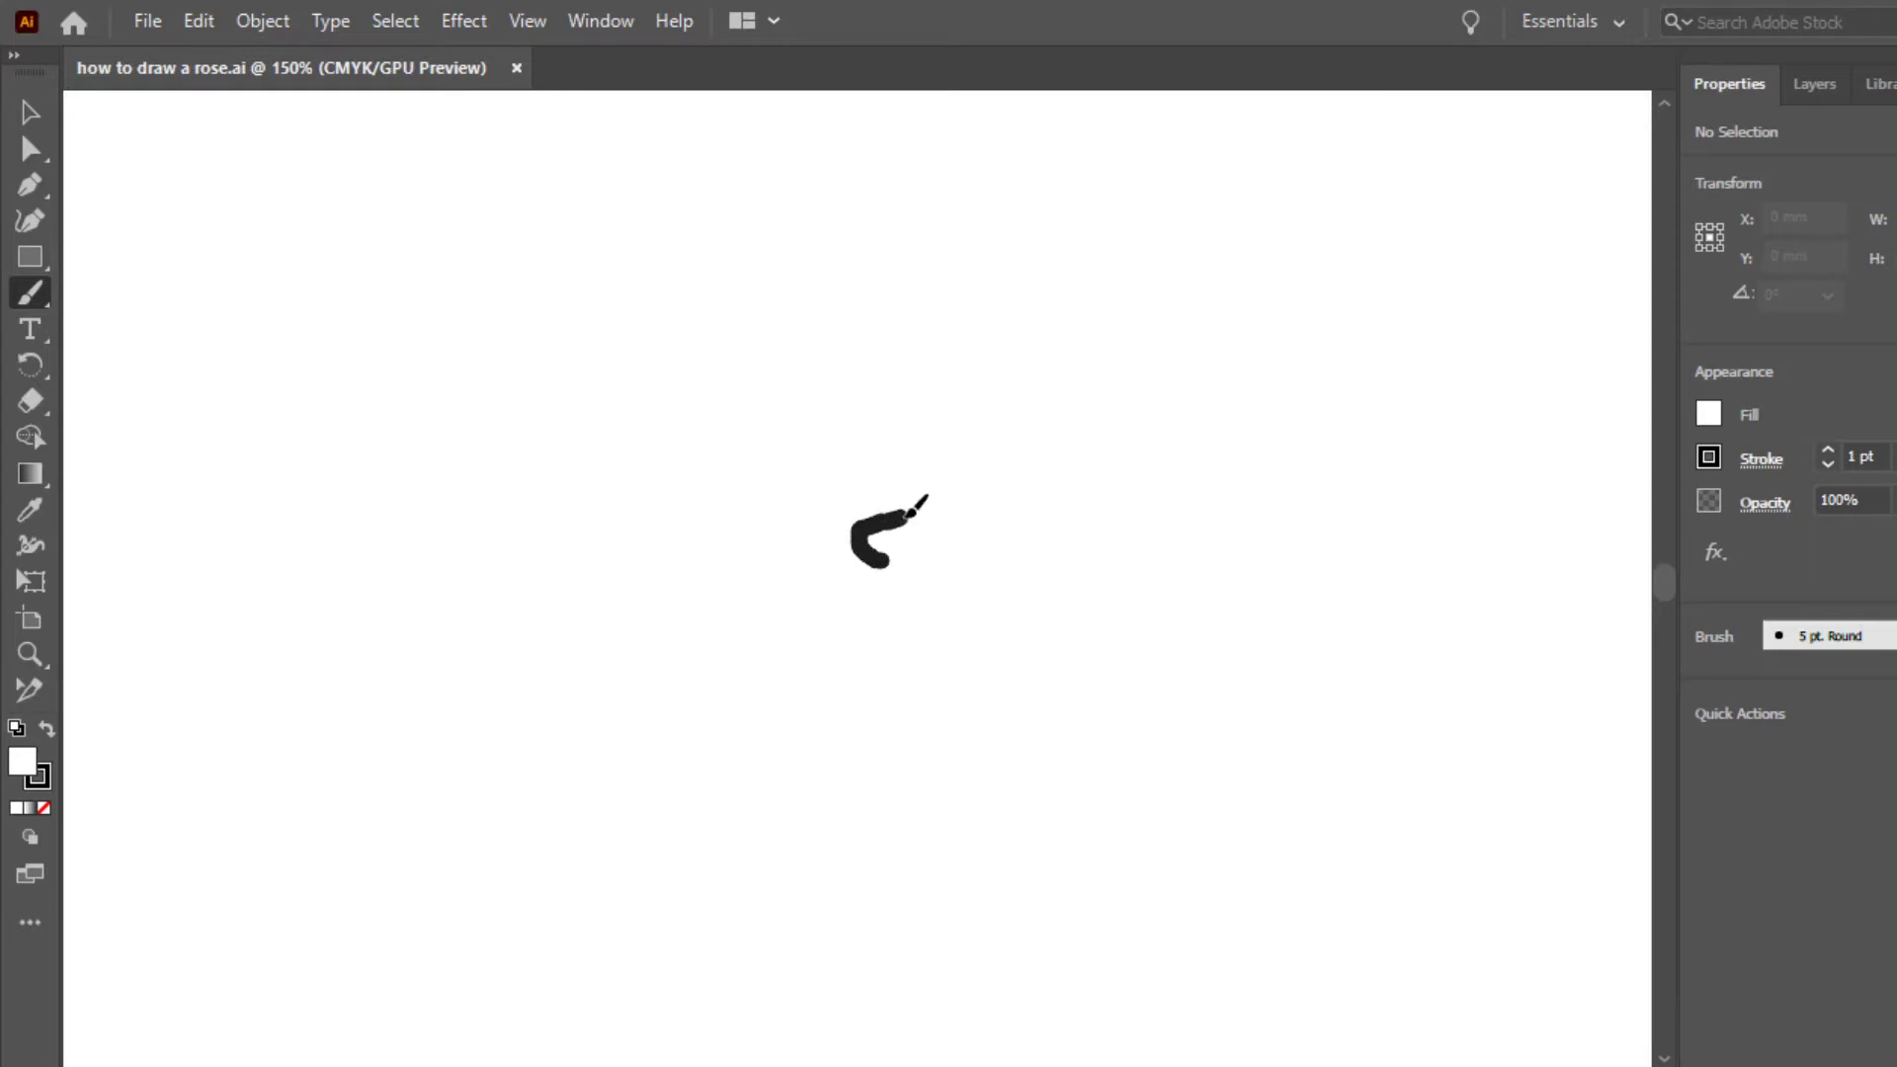
- Paint a 5 pt round spiral for the rose centre, sweeping down into one long curve
mouse_move(919, 521)
mouse_down()
mouse_move(938, 577)
mouse_move(843, 601)
mouse_move(794, 529)
mouse_move(812, 442)
mouse_move(896, 398)
mouse_move(986, 400)
mouse_move(1046, 434)
mouse_move(1082, 511)
mouse_move(1084, 595)
mouse_move(953, 687)
mouse_move(887, 768)
mouse_move(859, 924)
mouse_move(868, 963)
mouse_move(928, 1018)
mouse_up()
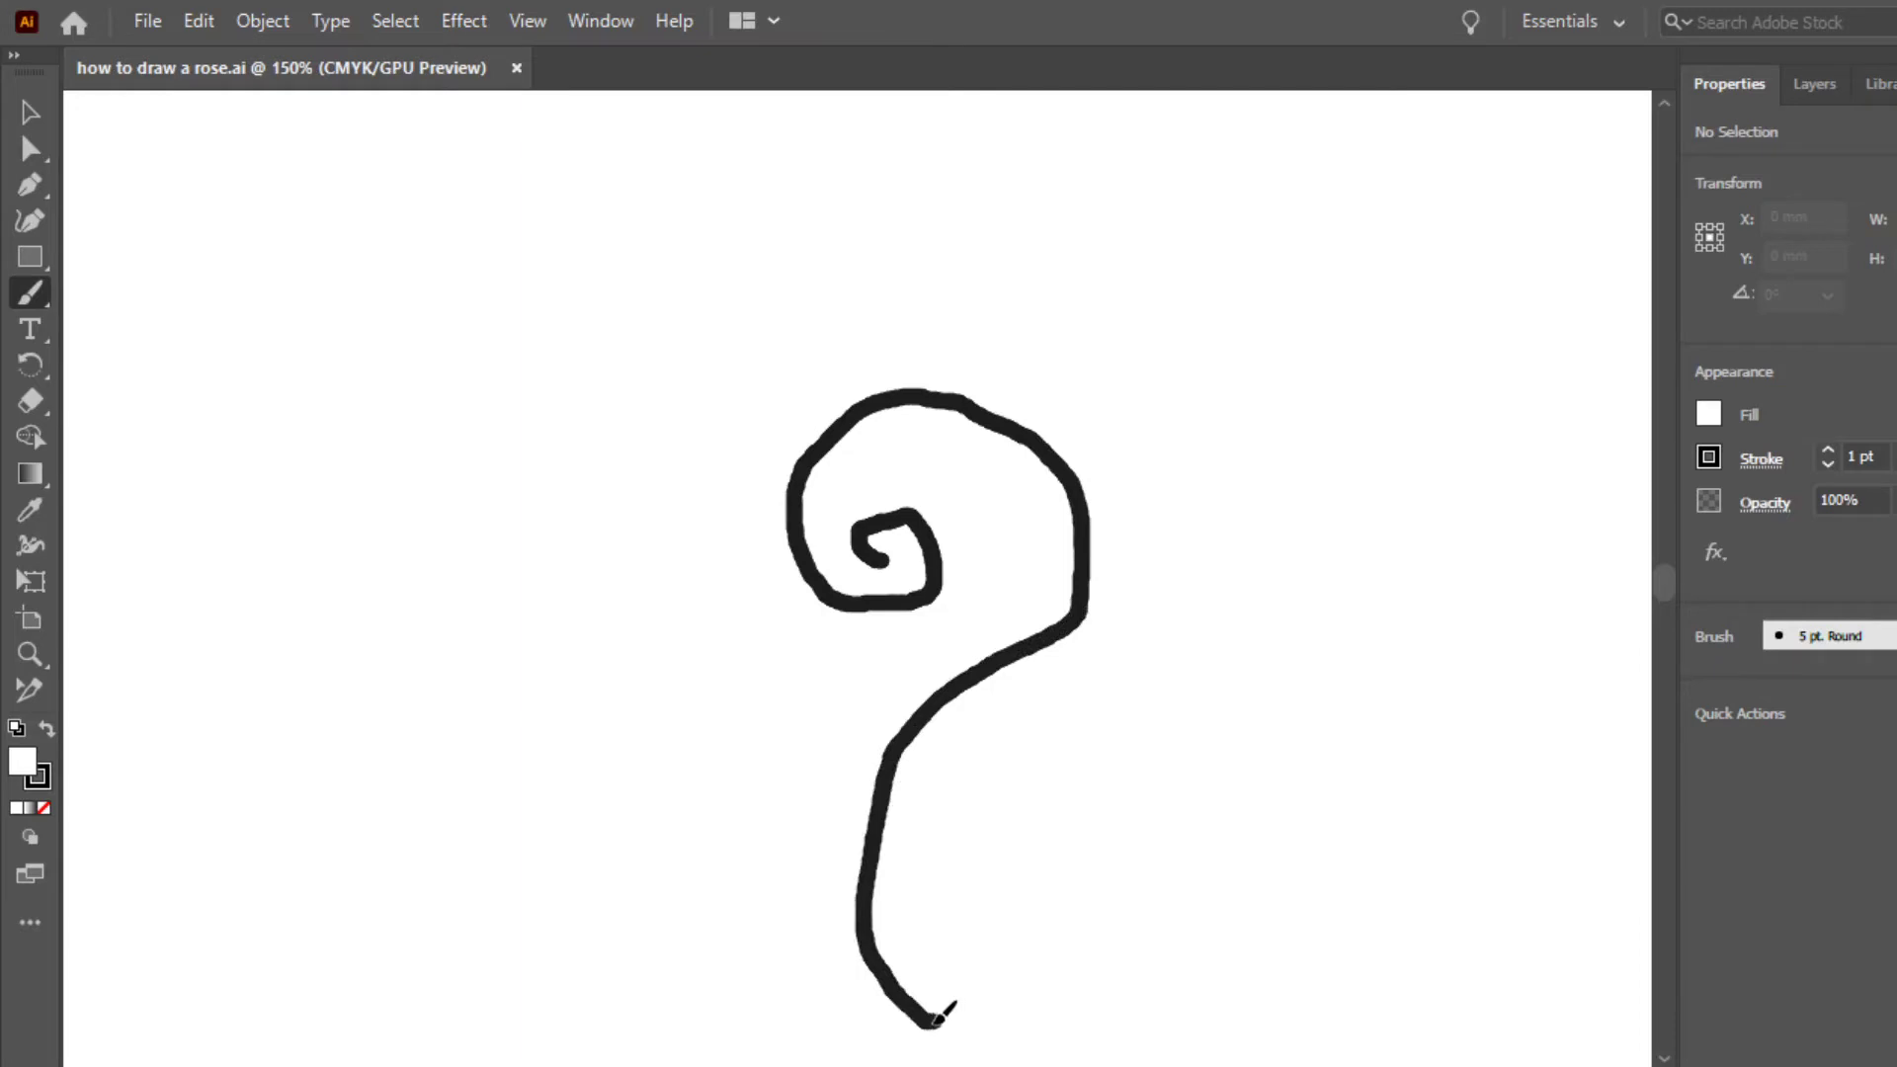
drag(930, 1020, 930, 1019)
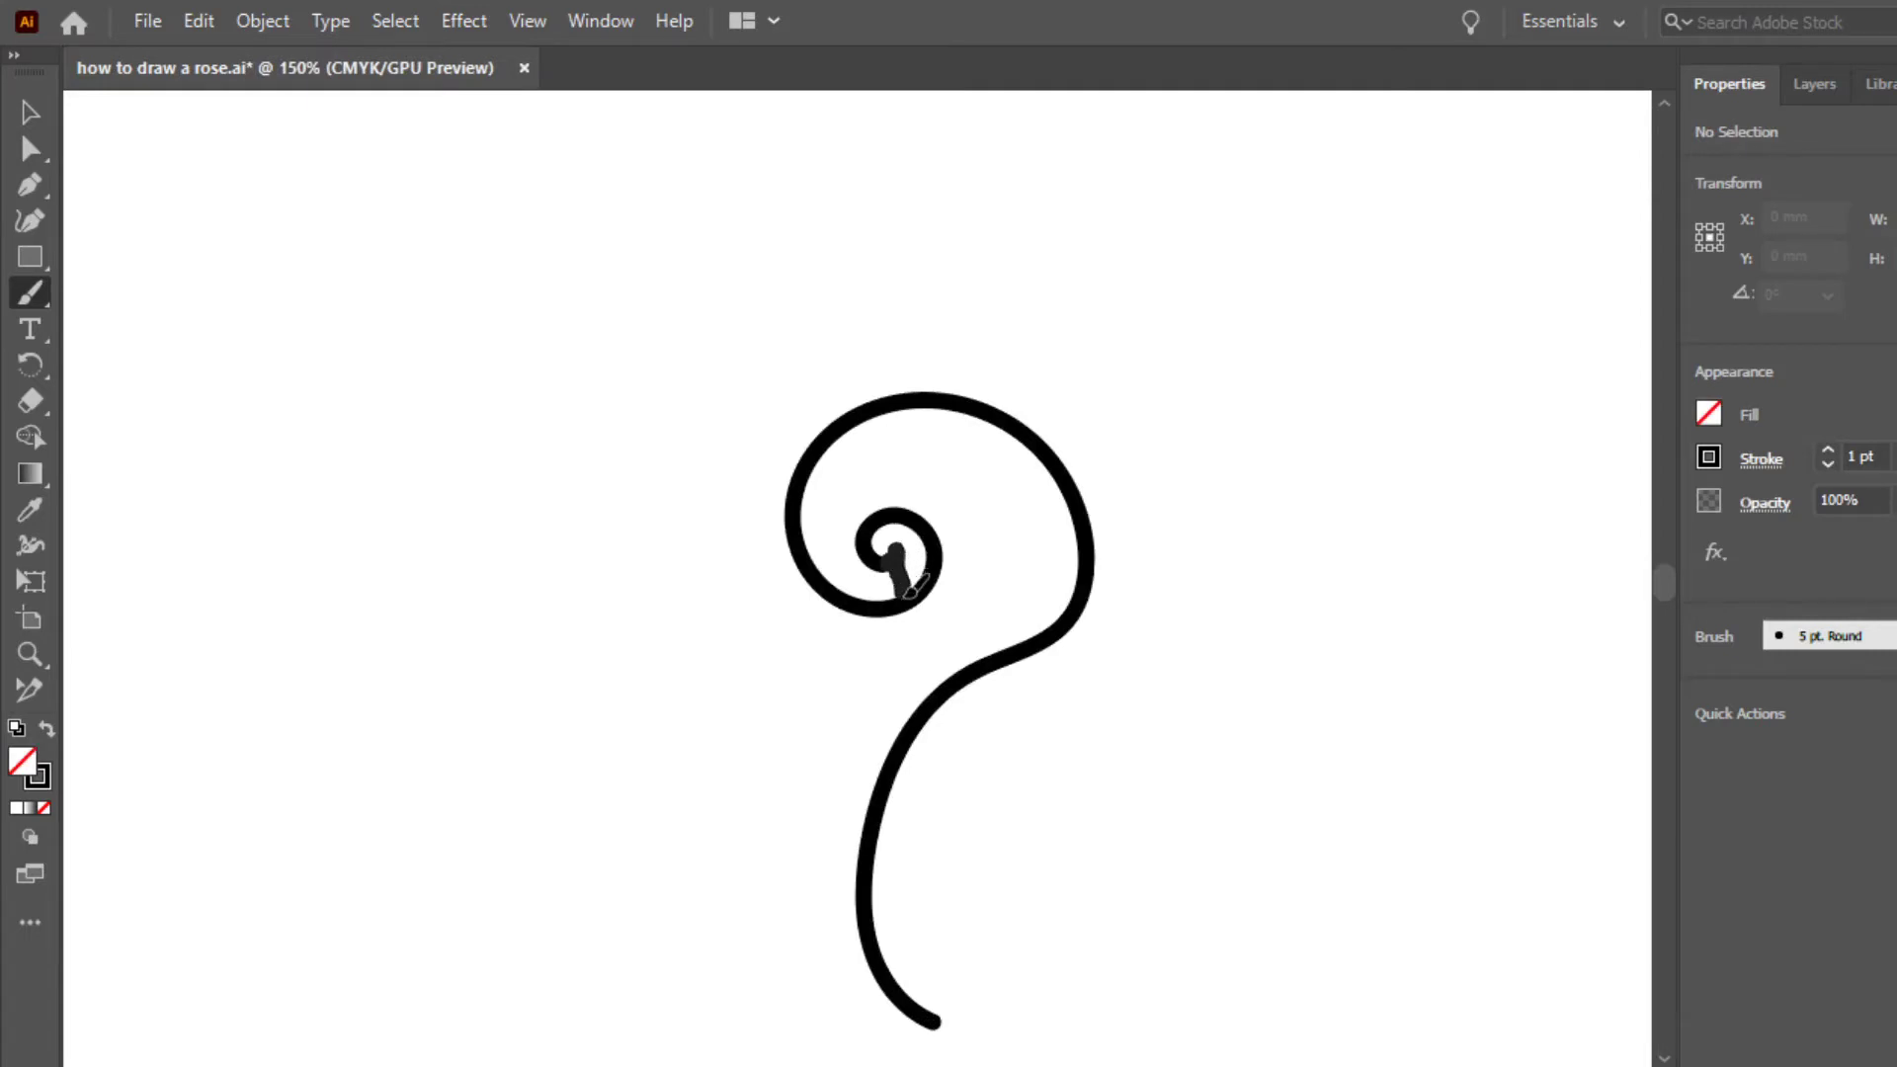
- Draw two short lines inside the spiral, two cone petal lines below it, and a wavy right petal
drag(911, 590, 907, 595)
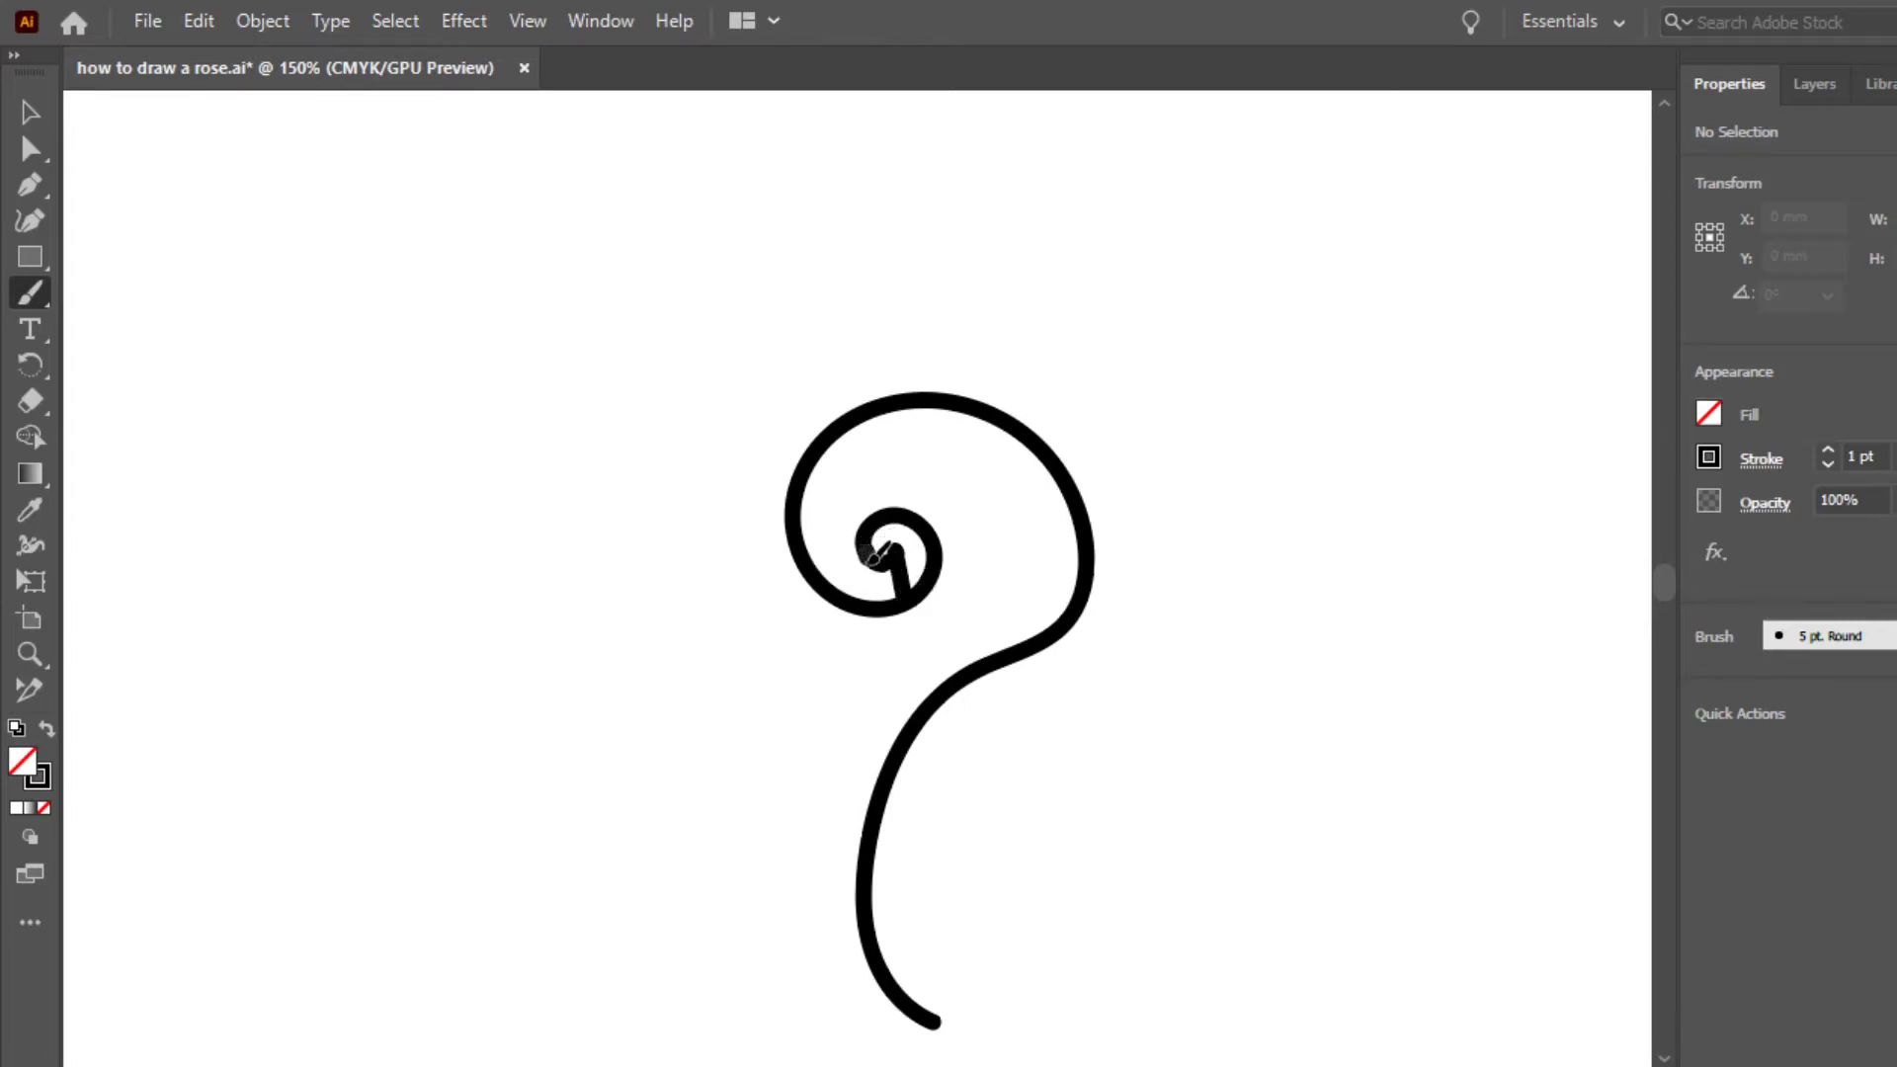
drag(872, 603, 869, 607)
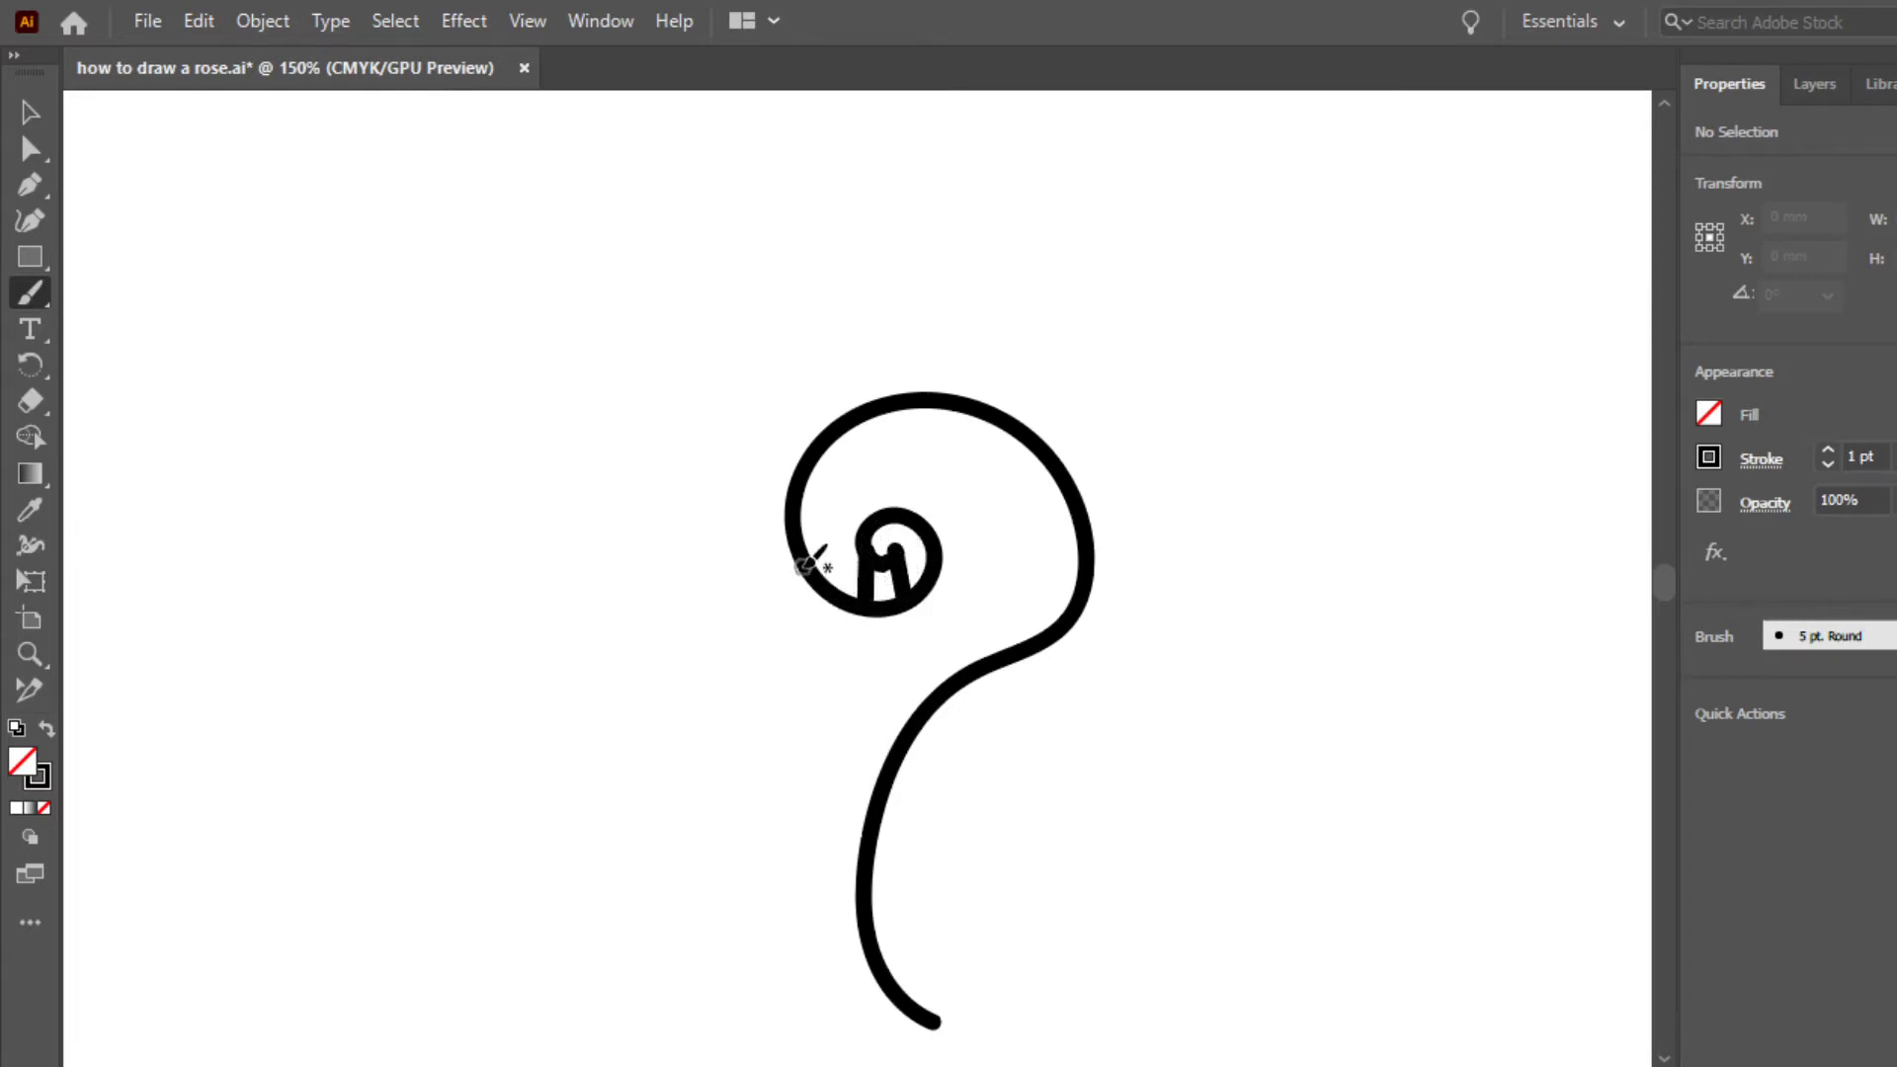
drag(812, 565, 867, 820)
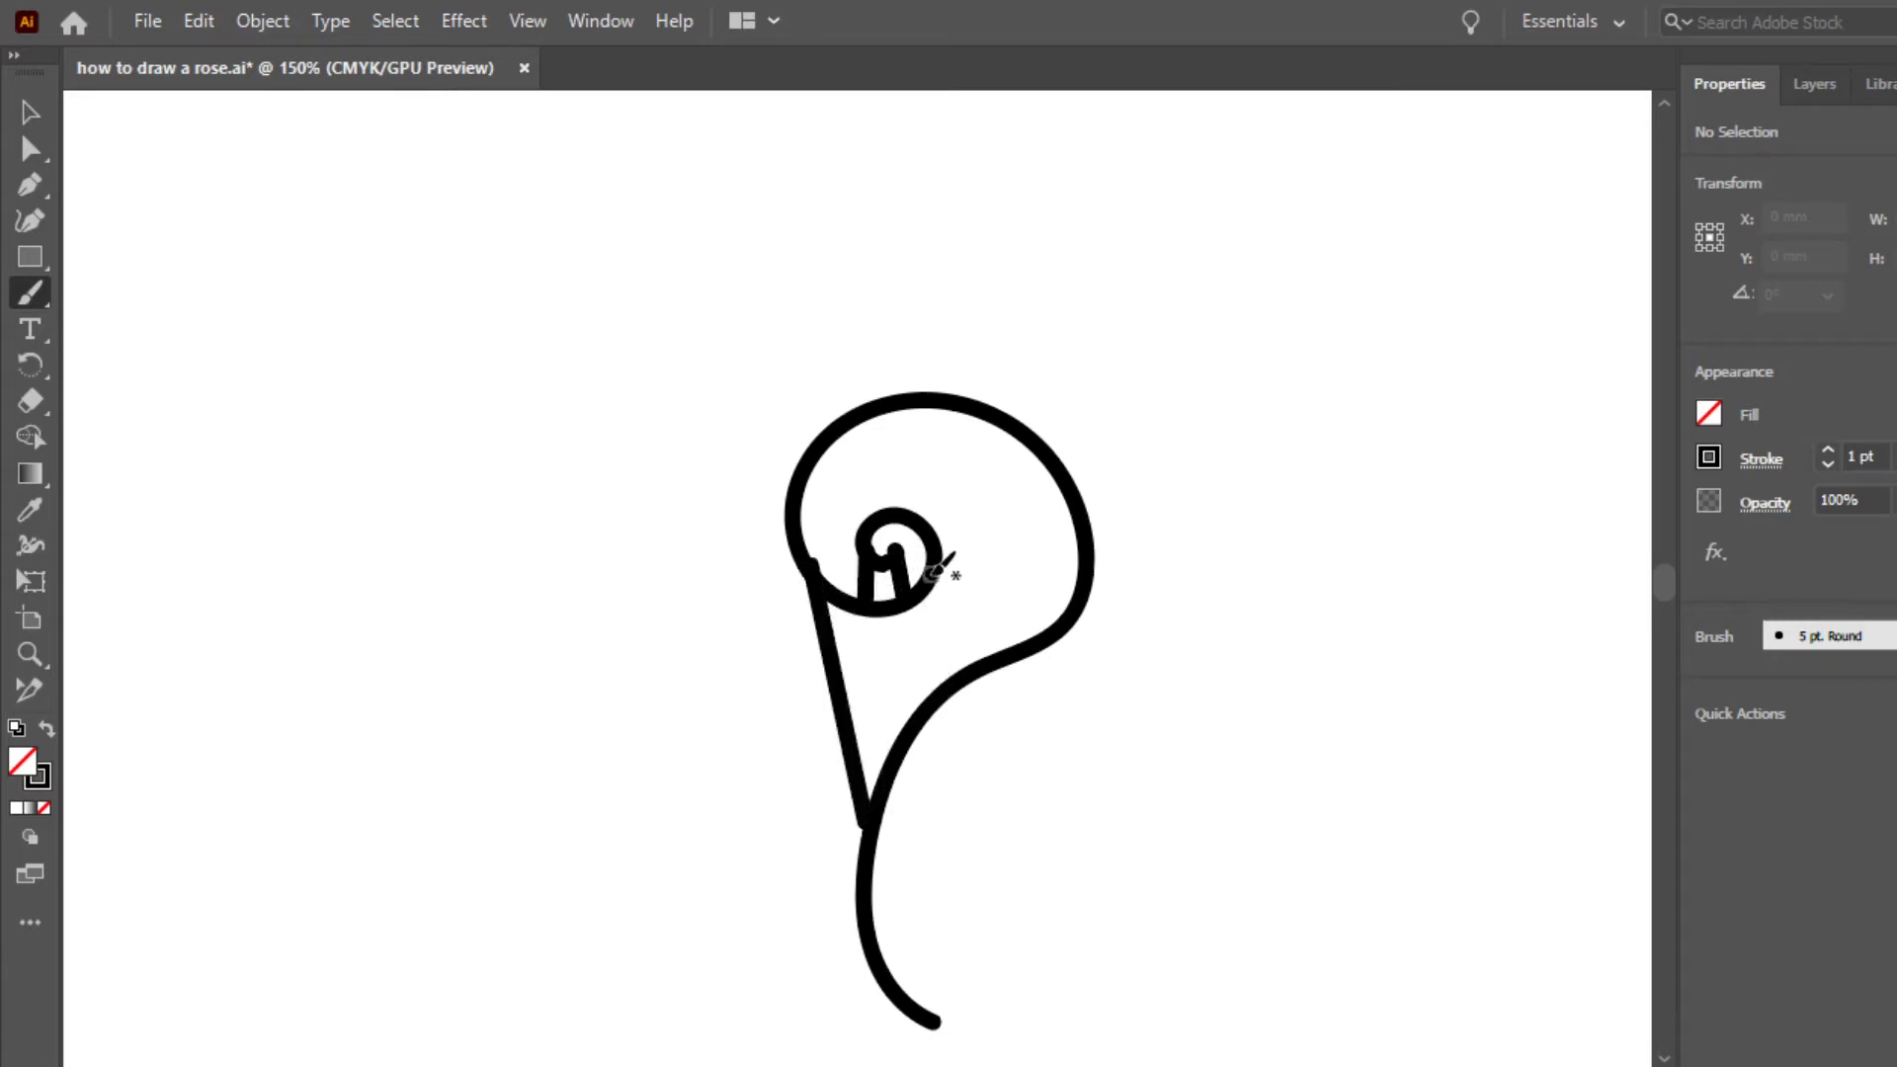
drag(934, 578, 916, 717)
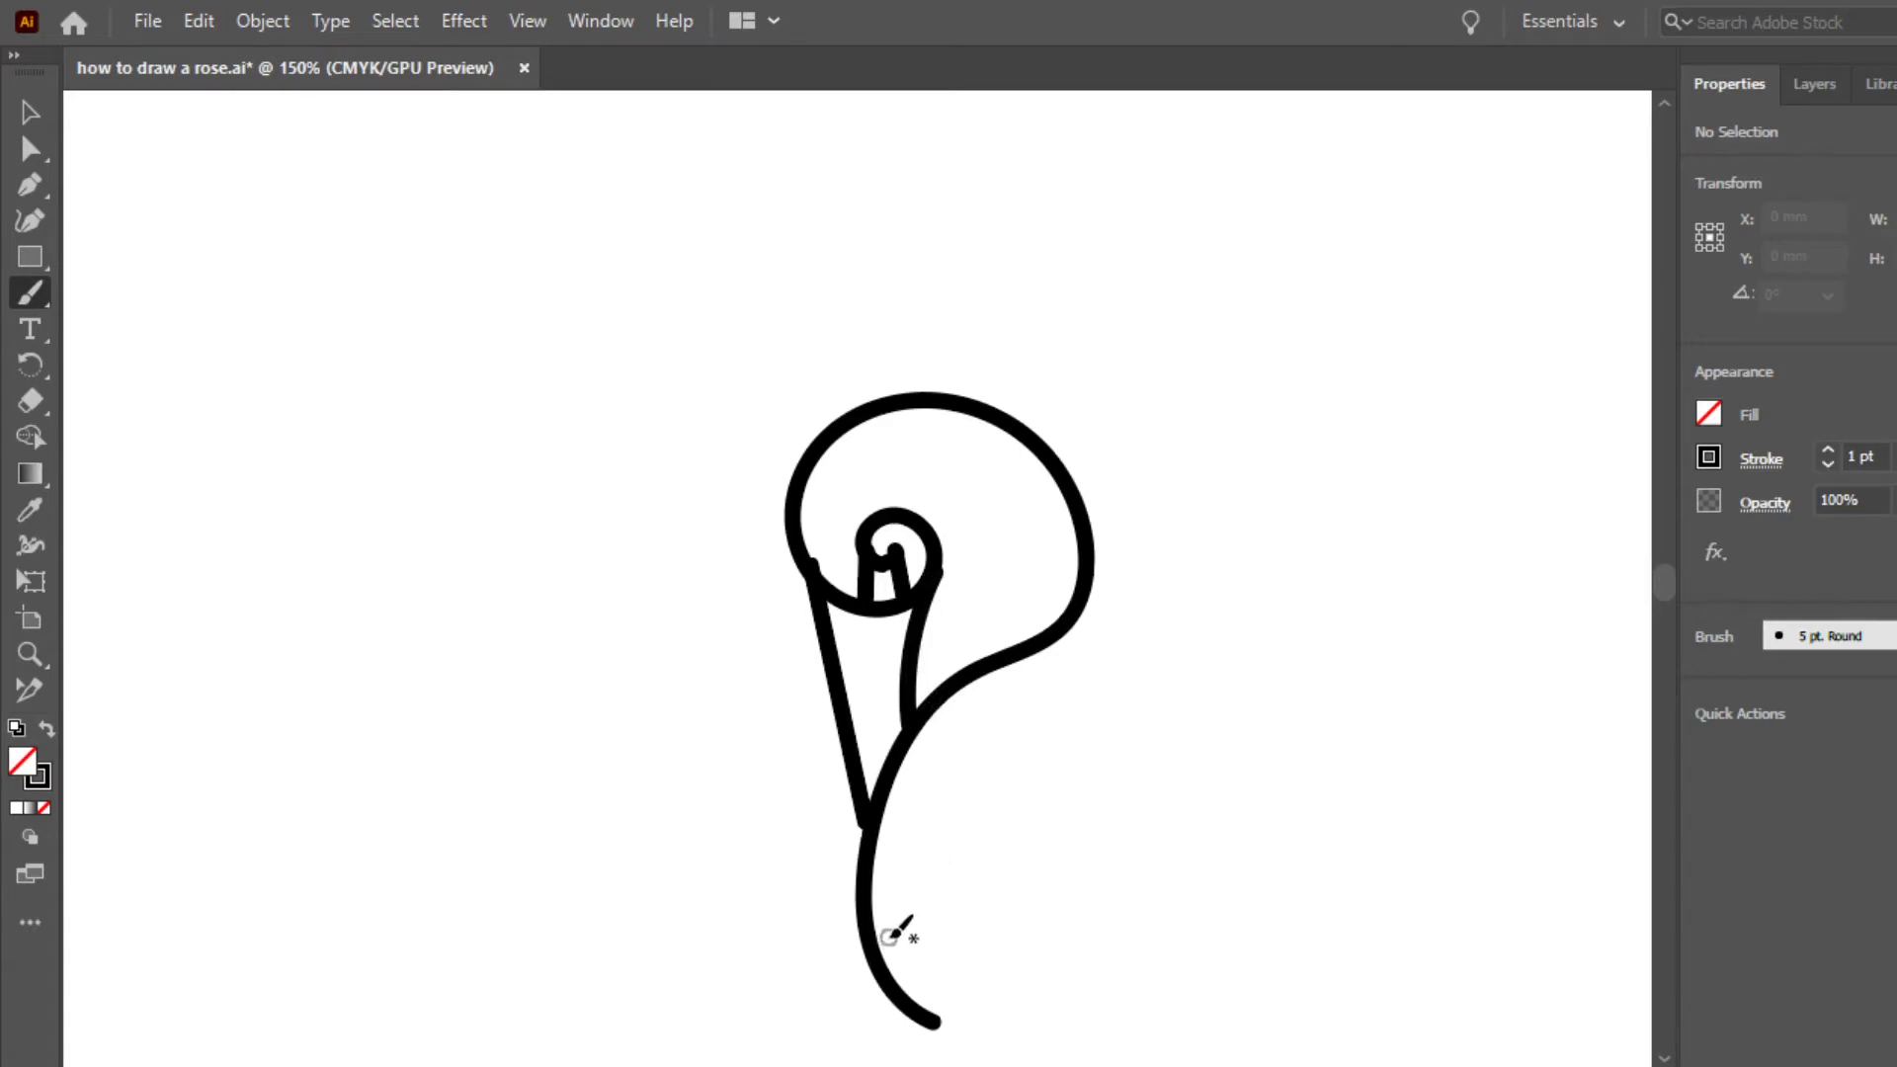
mouse_move(887, 956)
mouse_down()
mouse_move(1292, 474)
mouse_move(1195, 447)
mouse_move(1117, 346)
mouse_move(1000, 371)
mouse_move(894, 348)
mouse_move(832, 429)
mouse_up()
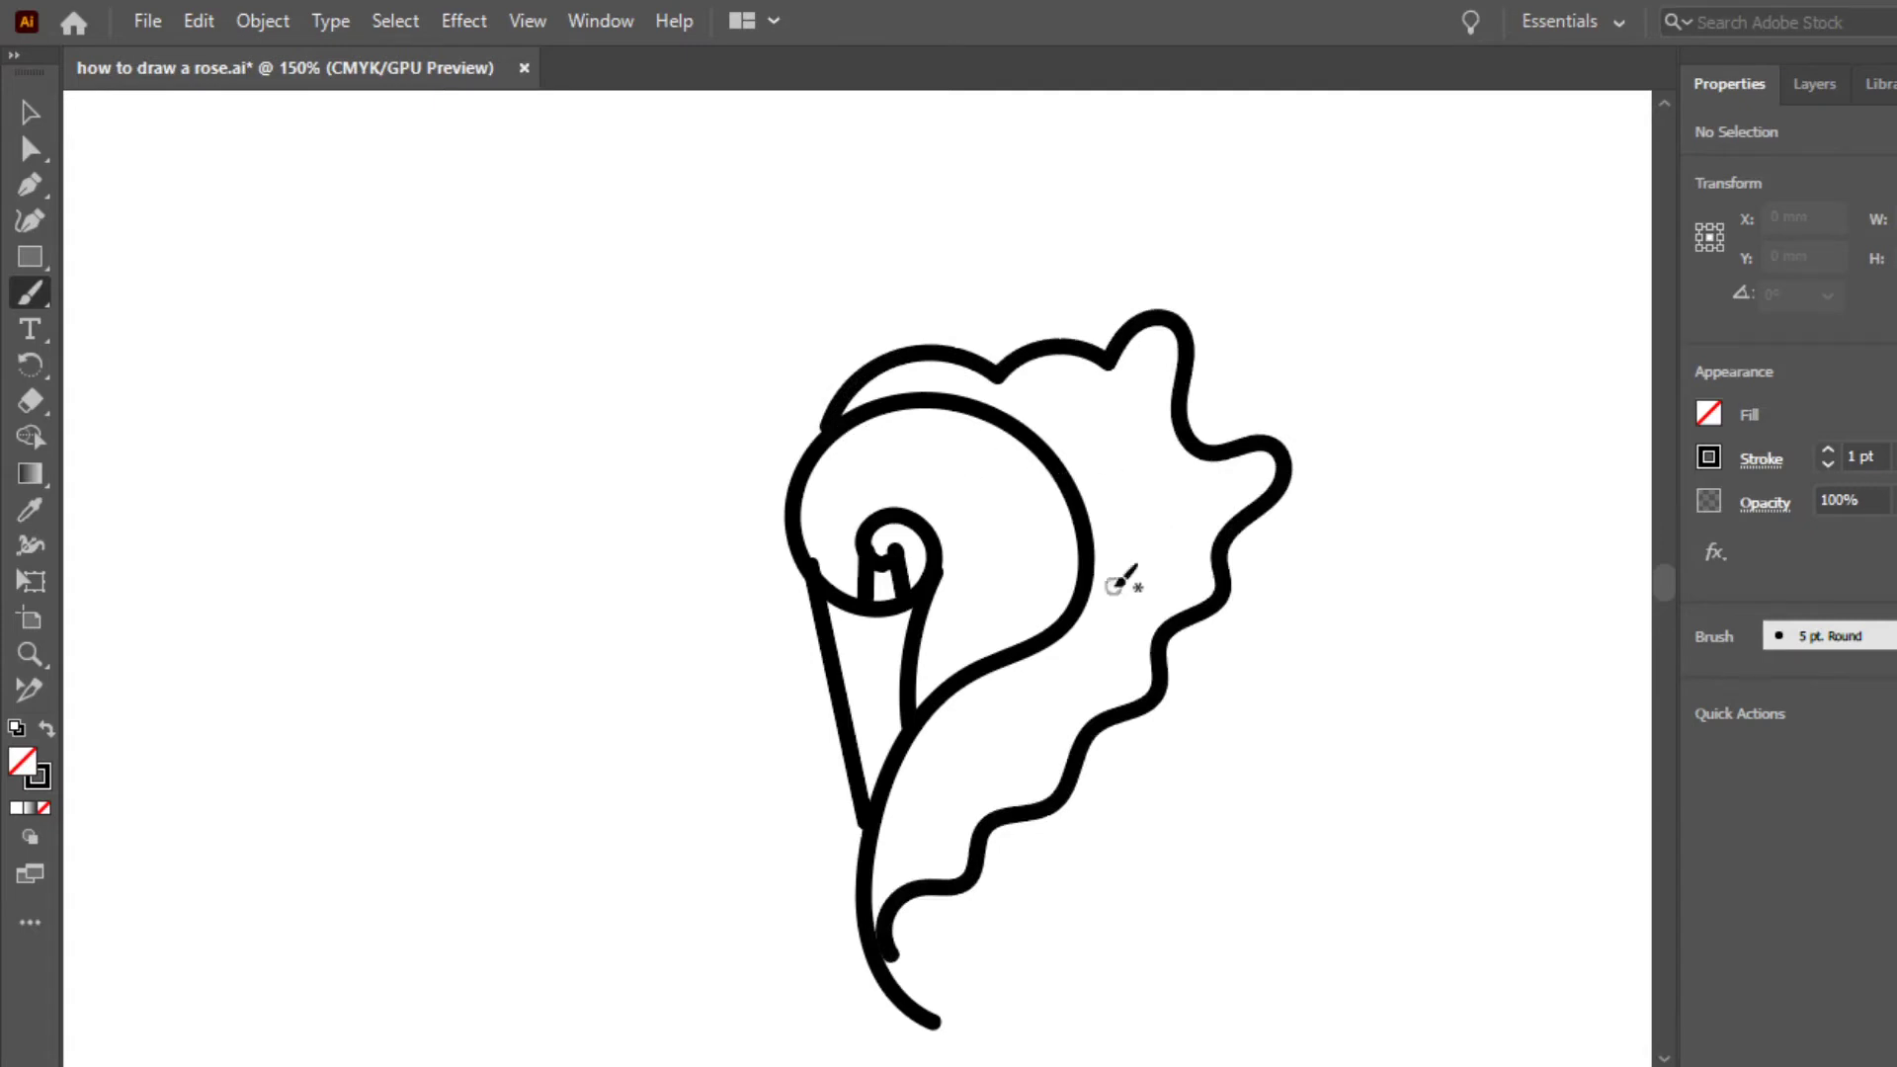
- Draw a pointed petal running down-left from the spiral
scroll(1134, 761, down, 2)
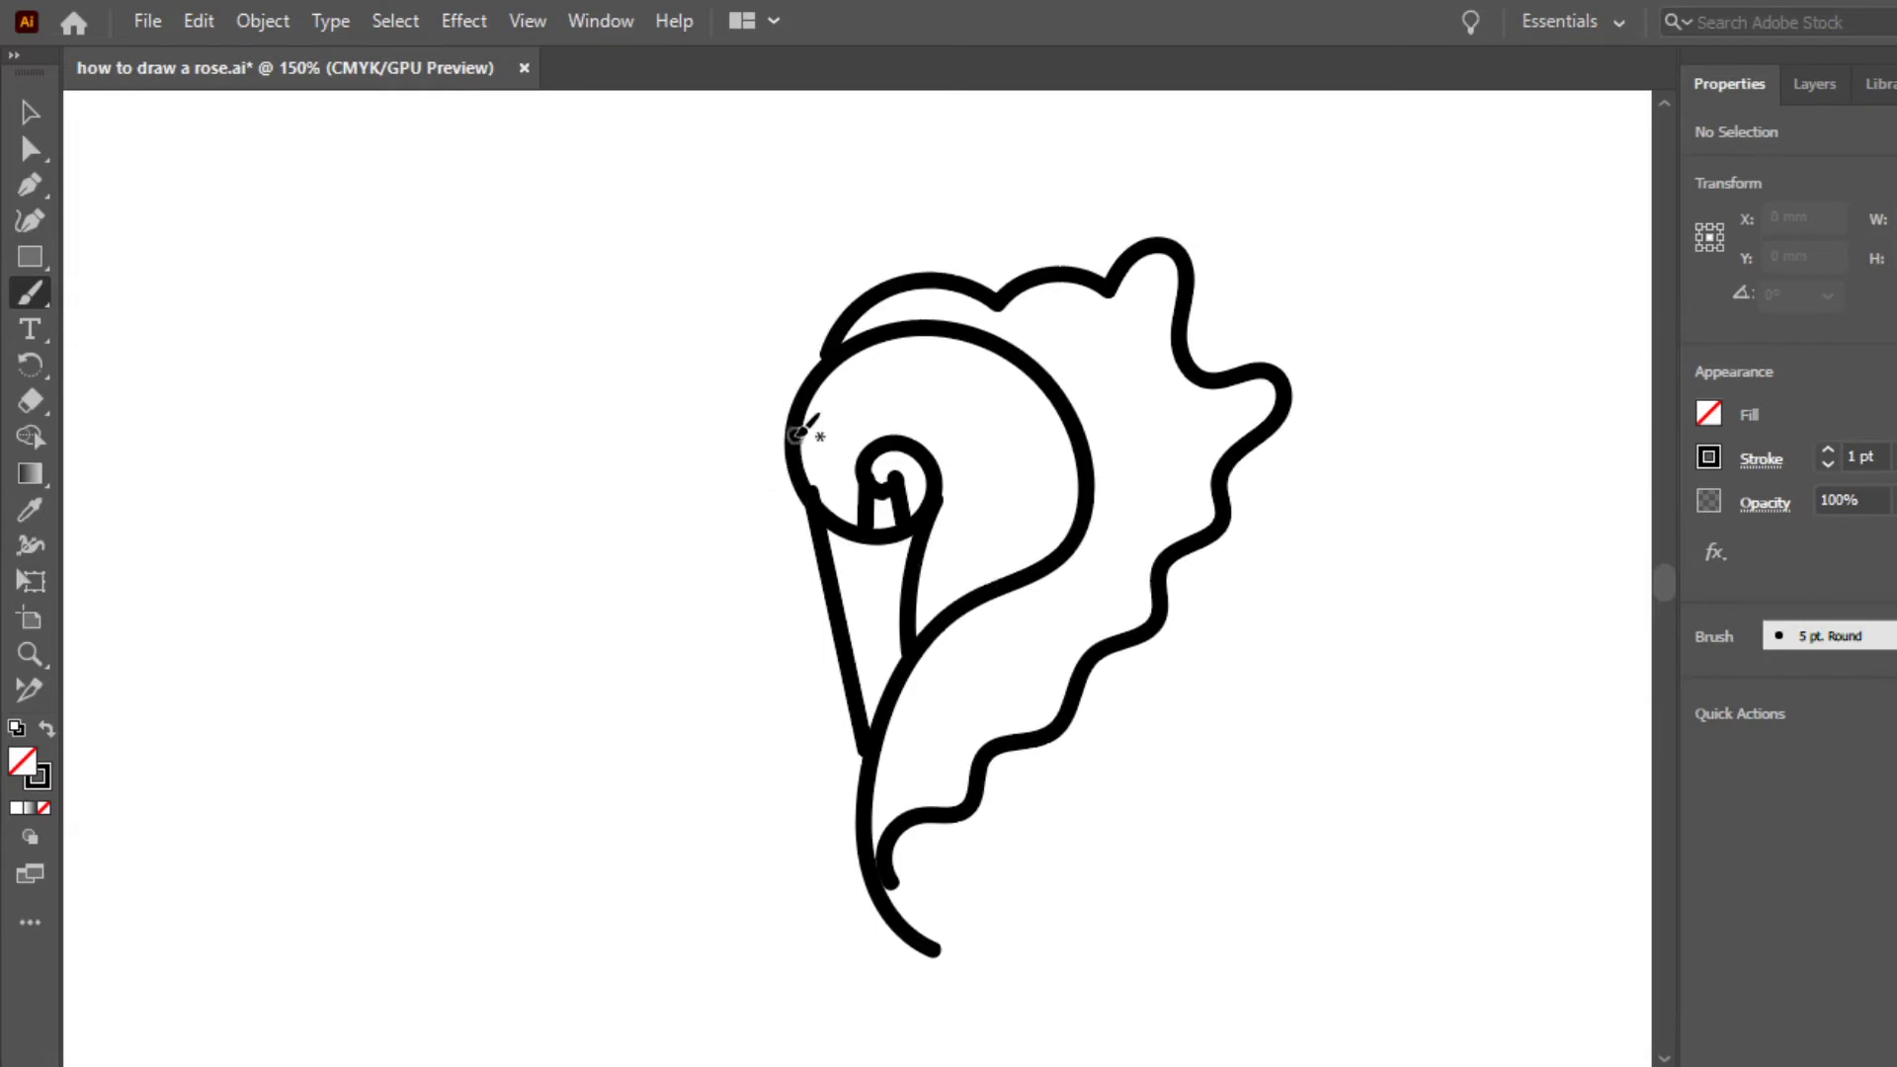
mouse_move(784, 433)
mouse_down()
mouse_move(689, 530)
mouse_move(775, 571)
mouse_move(870, 741)
mouse_up()
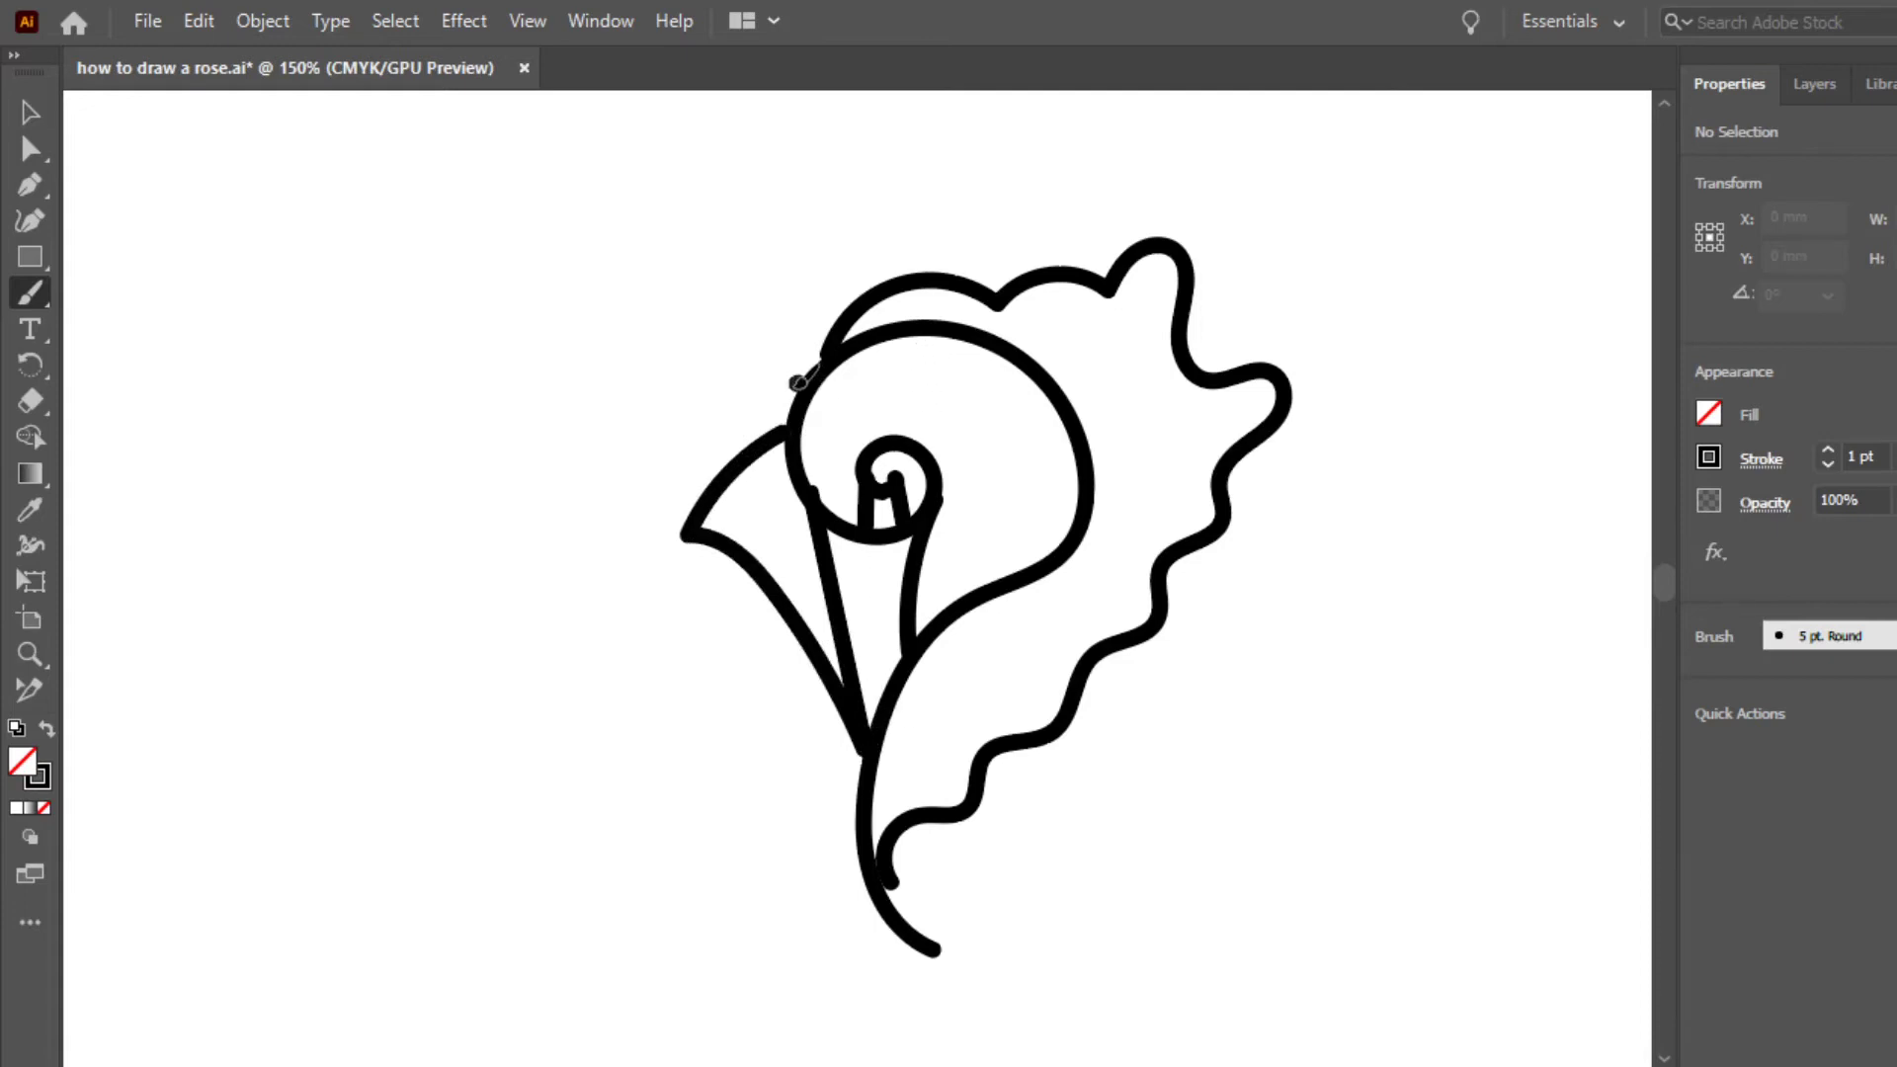
mouse_move(790, 383)
mouse_down()
mouse_move(732, 410)
mouse_move(612, 524)
mouse_move(604, 591)
mouse_move(692, 603)
mouse_move(657, 682)
mouse_move(739, 701)
mouse_move(759, 757)
mouse_move(810, 781)
mouse_move(794, 818)
mouse_move(868, 816)
mouse_up()
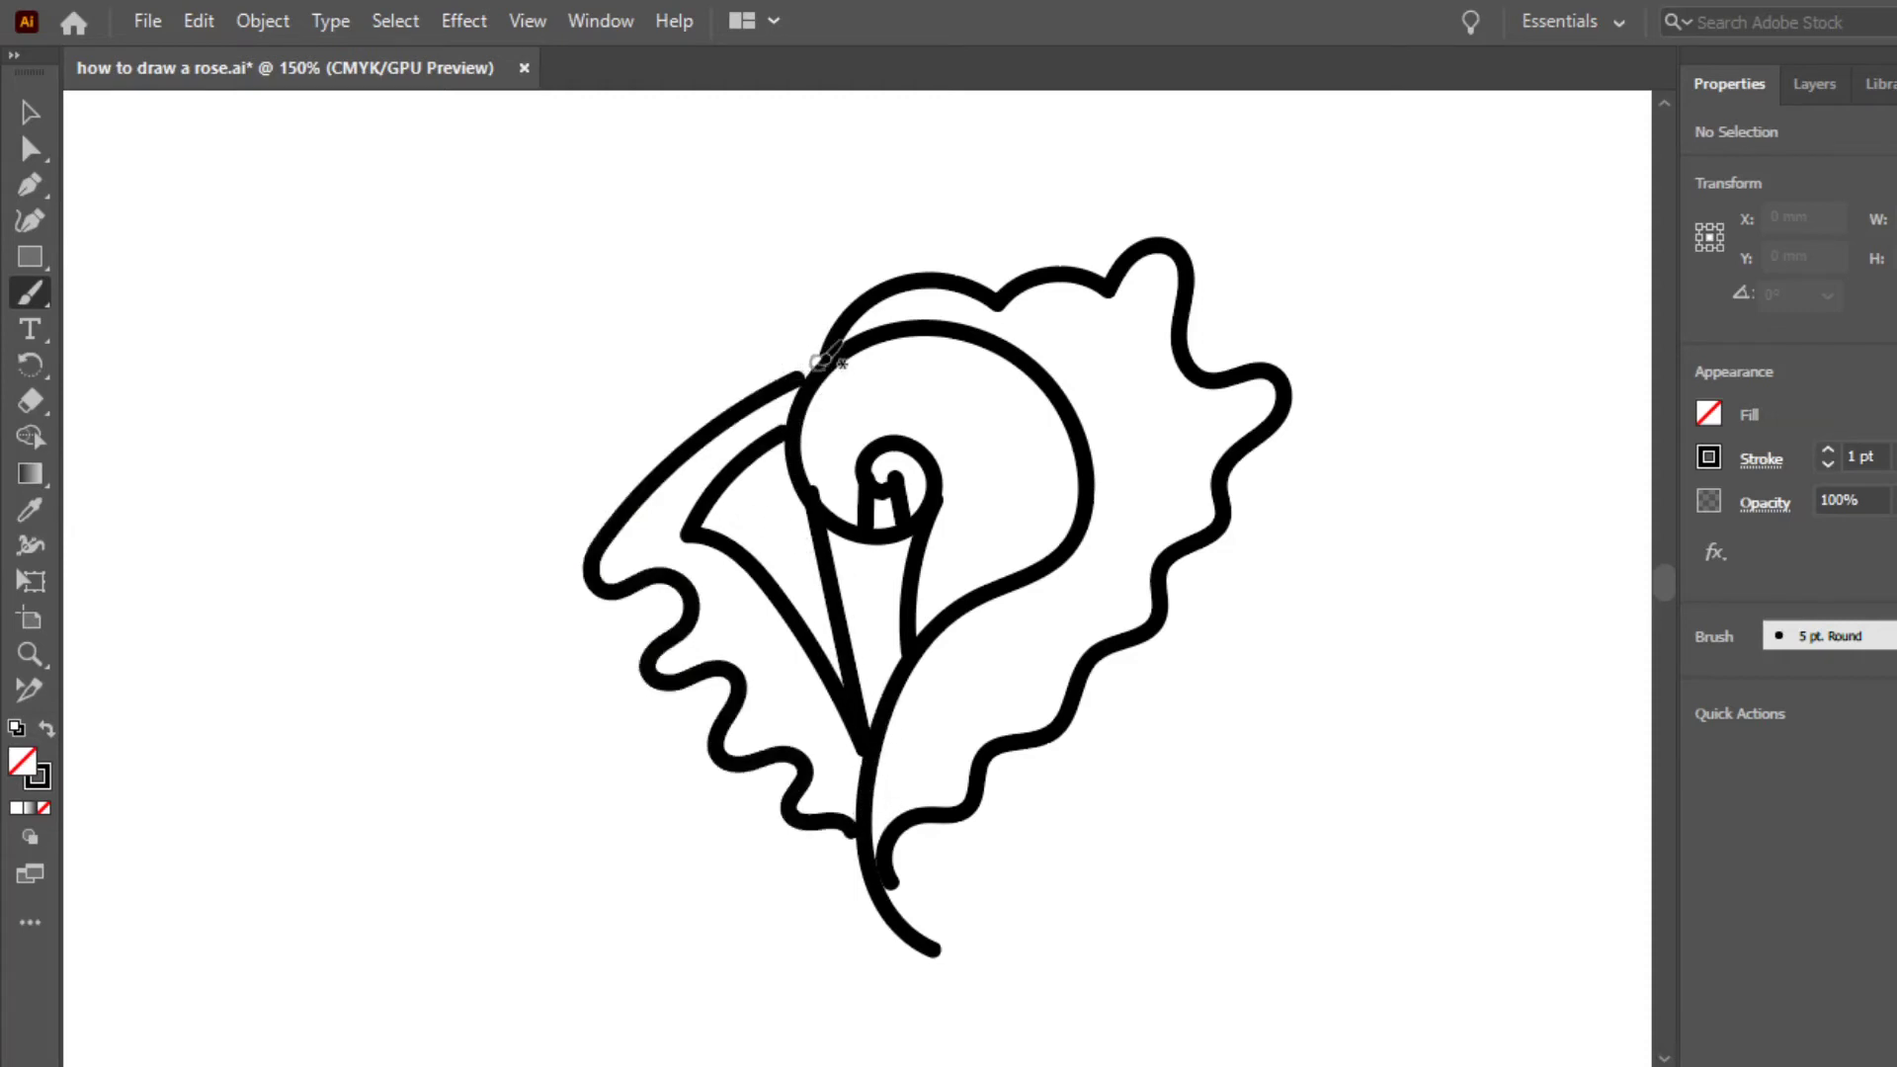
- Add a wavy outer left petal reaching the base and a rounded lower-right petal
drag(817, 351, 618, 785)
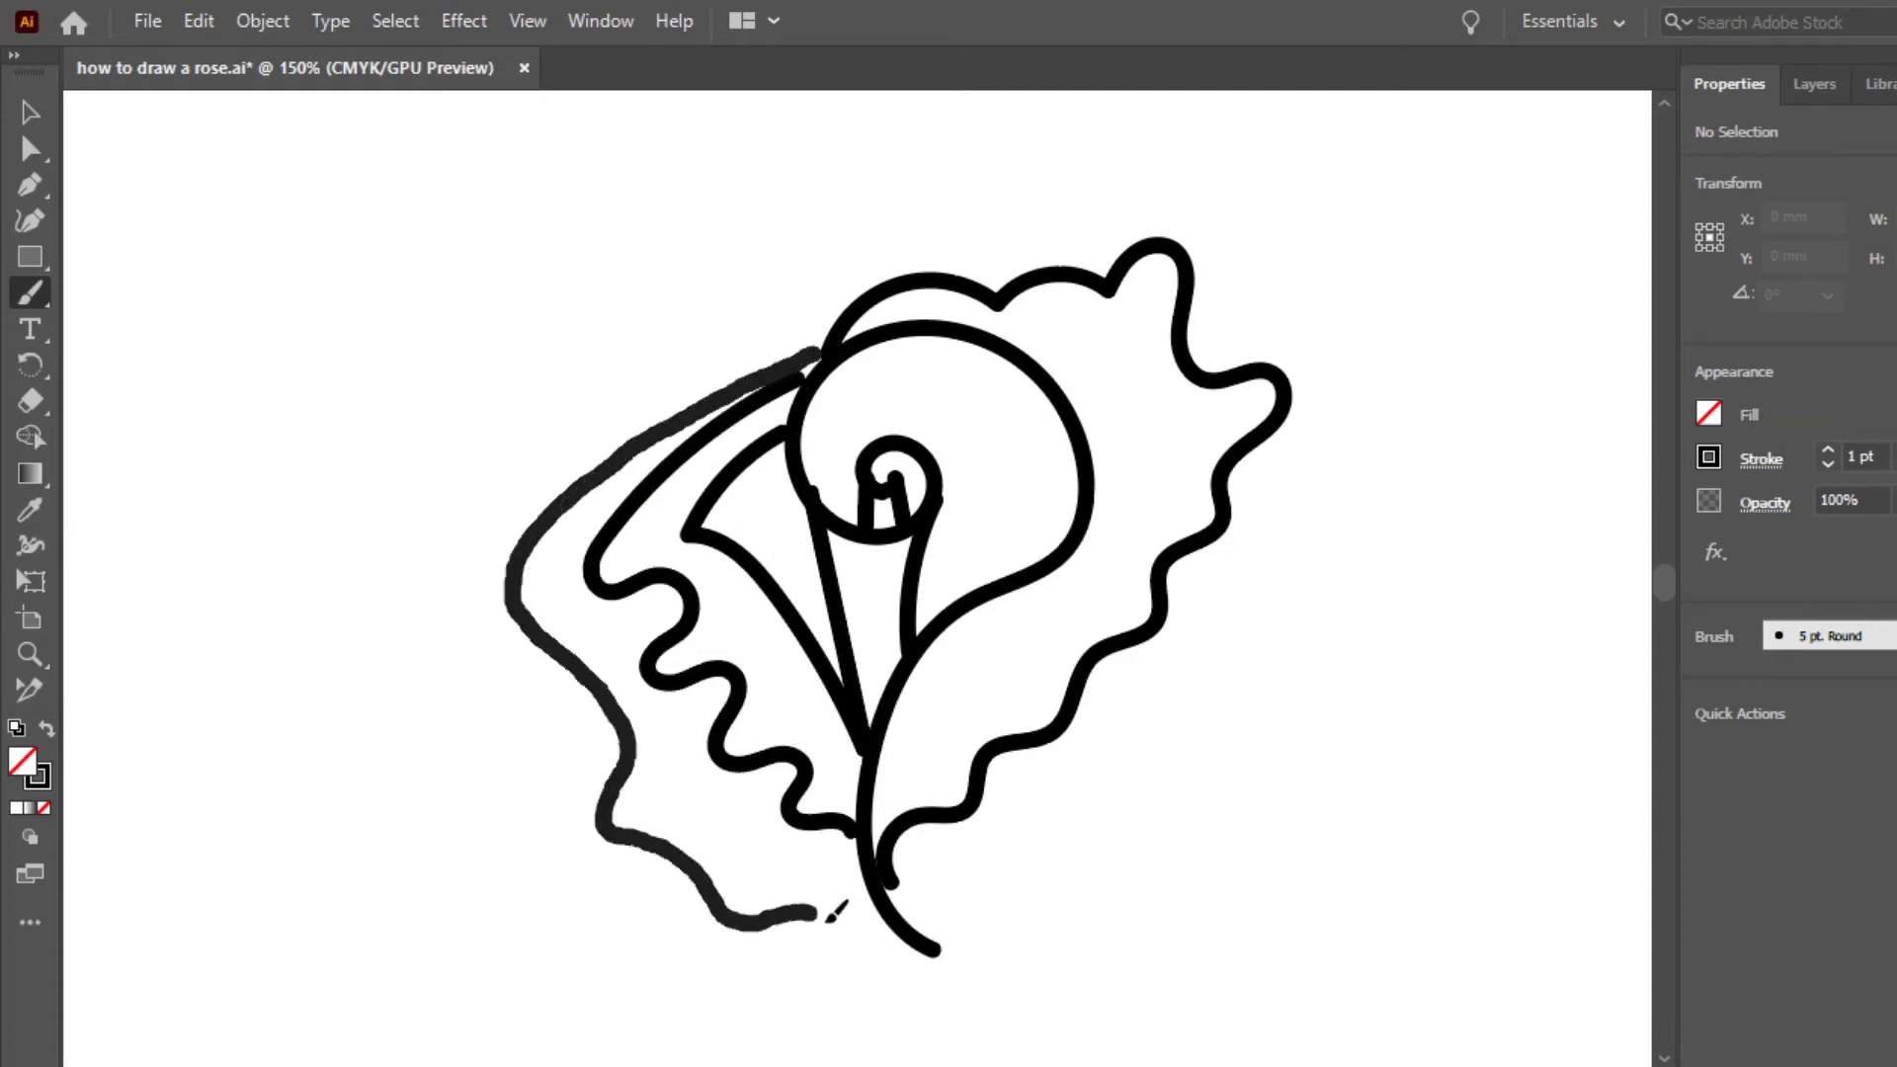
drag(619, 785, 907, 957)
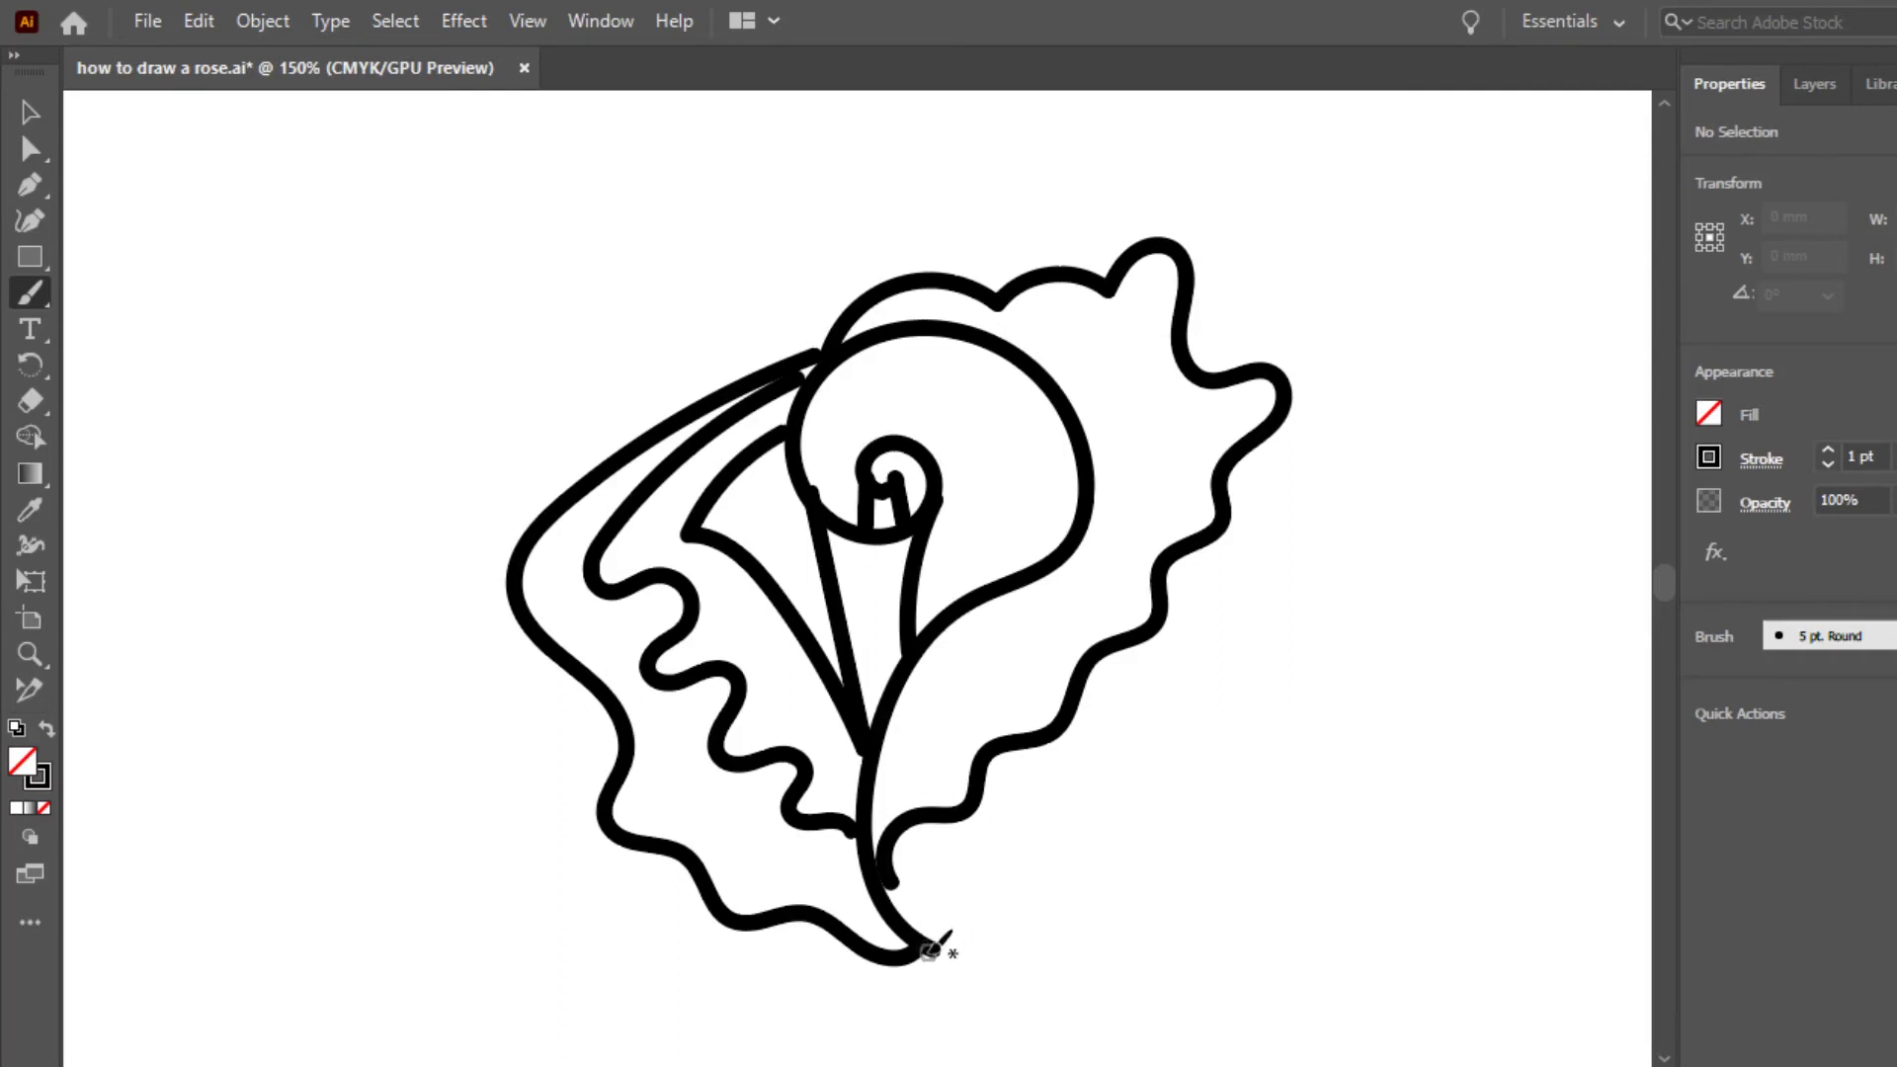
mouse_move(933, 953)
mouse_down()
mouse_move(1269, 868)
mouse_move(1247, 736)
mouse_move(1172, 668)
mouse_move(1161, 613)
mouse_up()
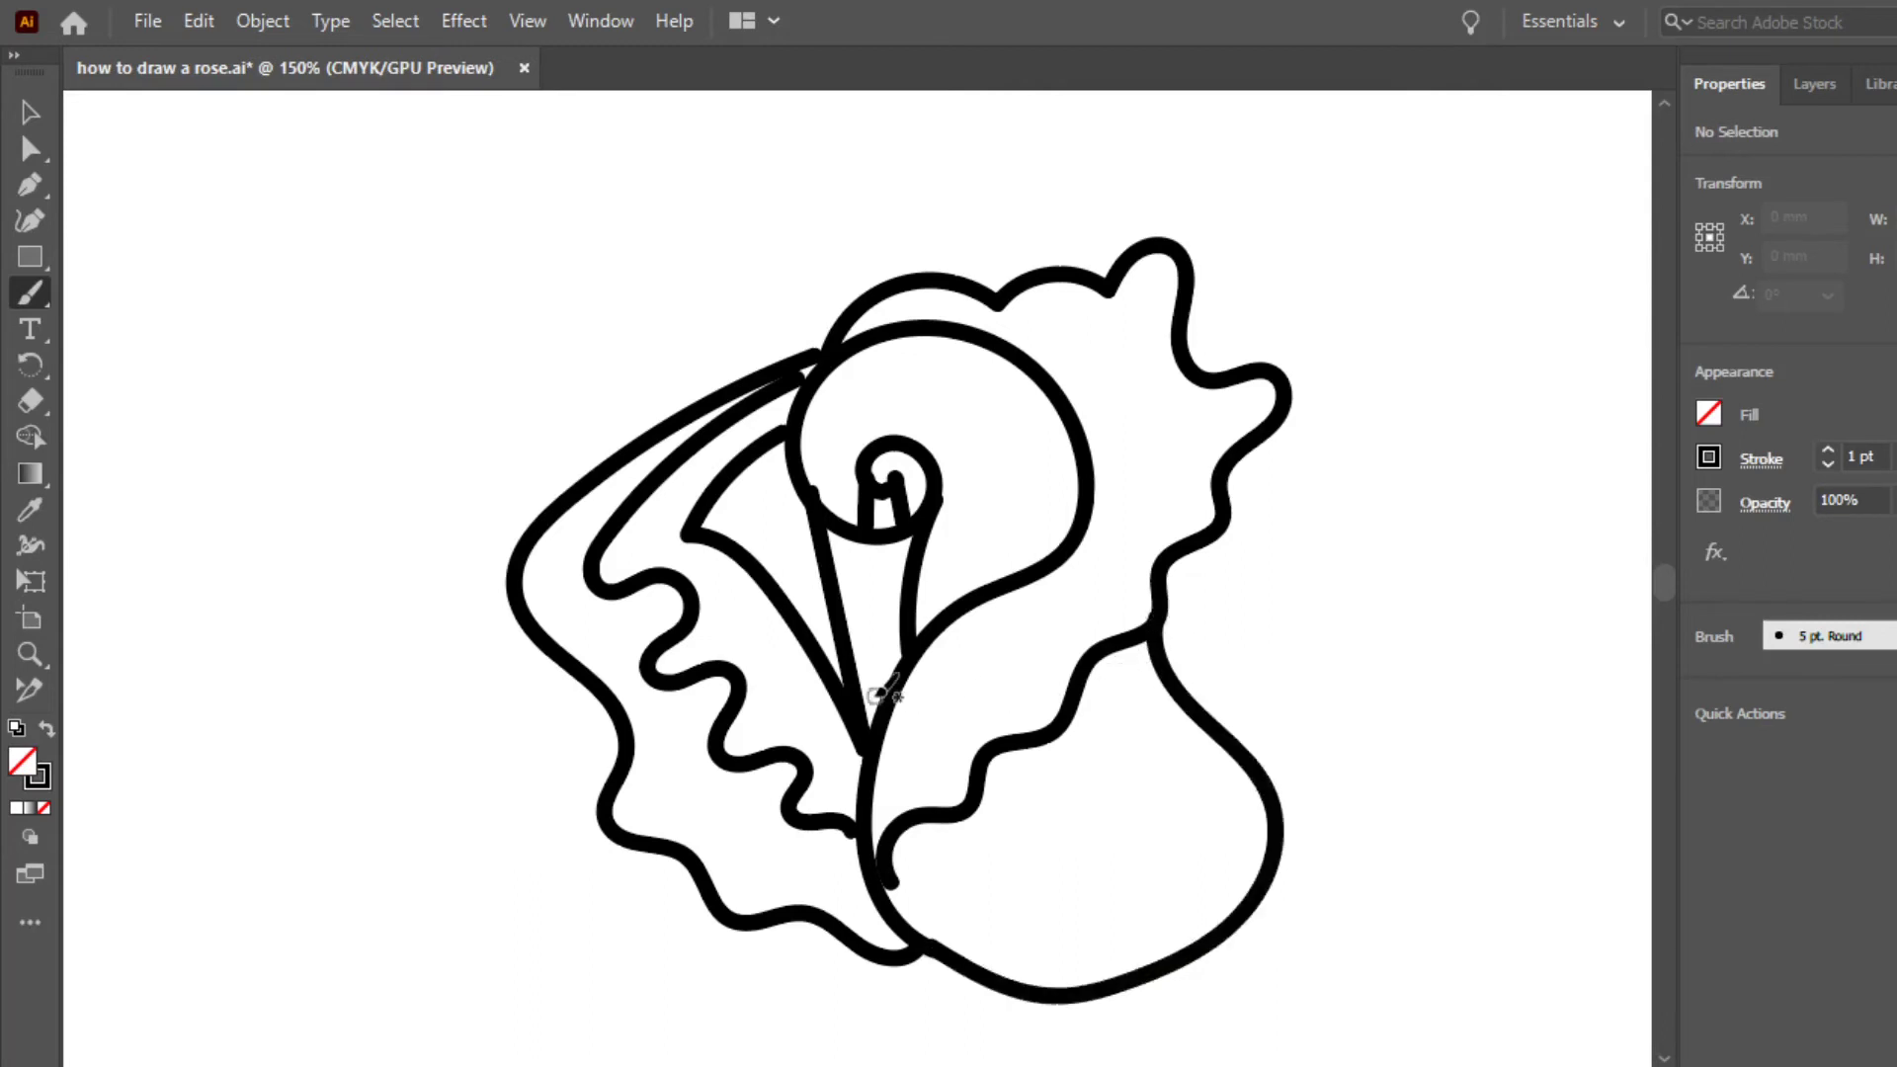
- Draw a rounded lower-left petal closing the rose's base, then zoom out to the whole page
scroll(867, 690, down, 2)
scroll(867, 691, down, 2)
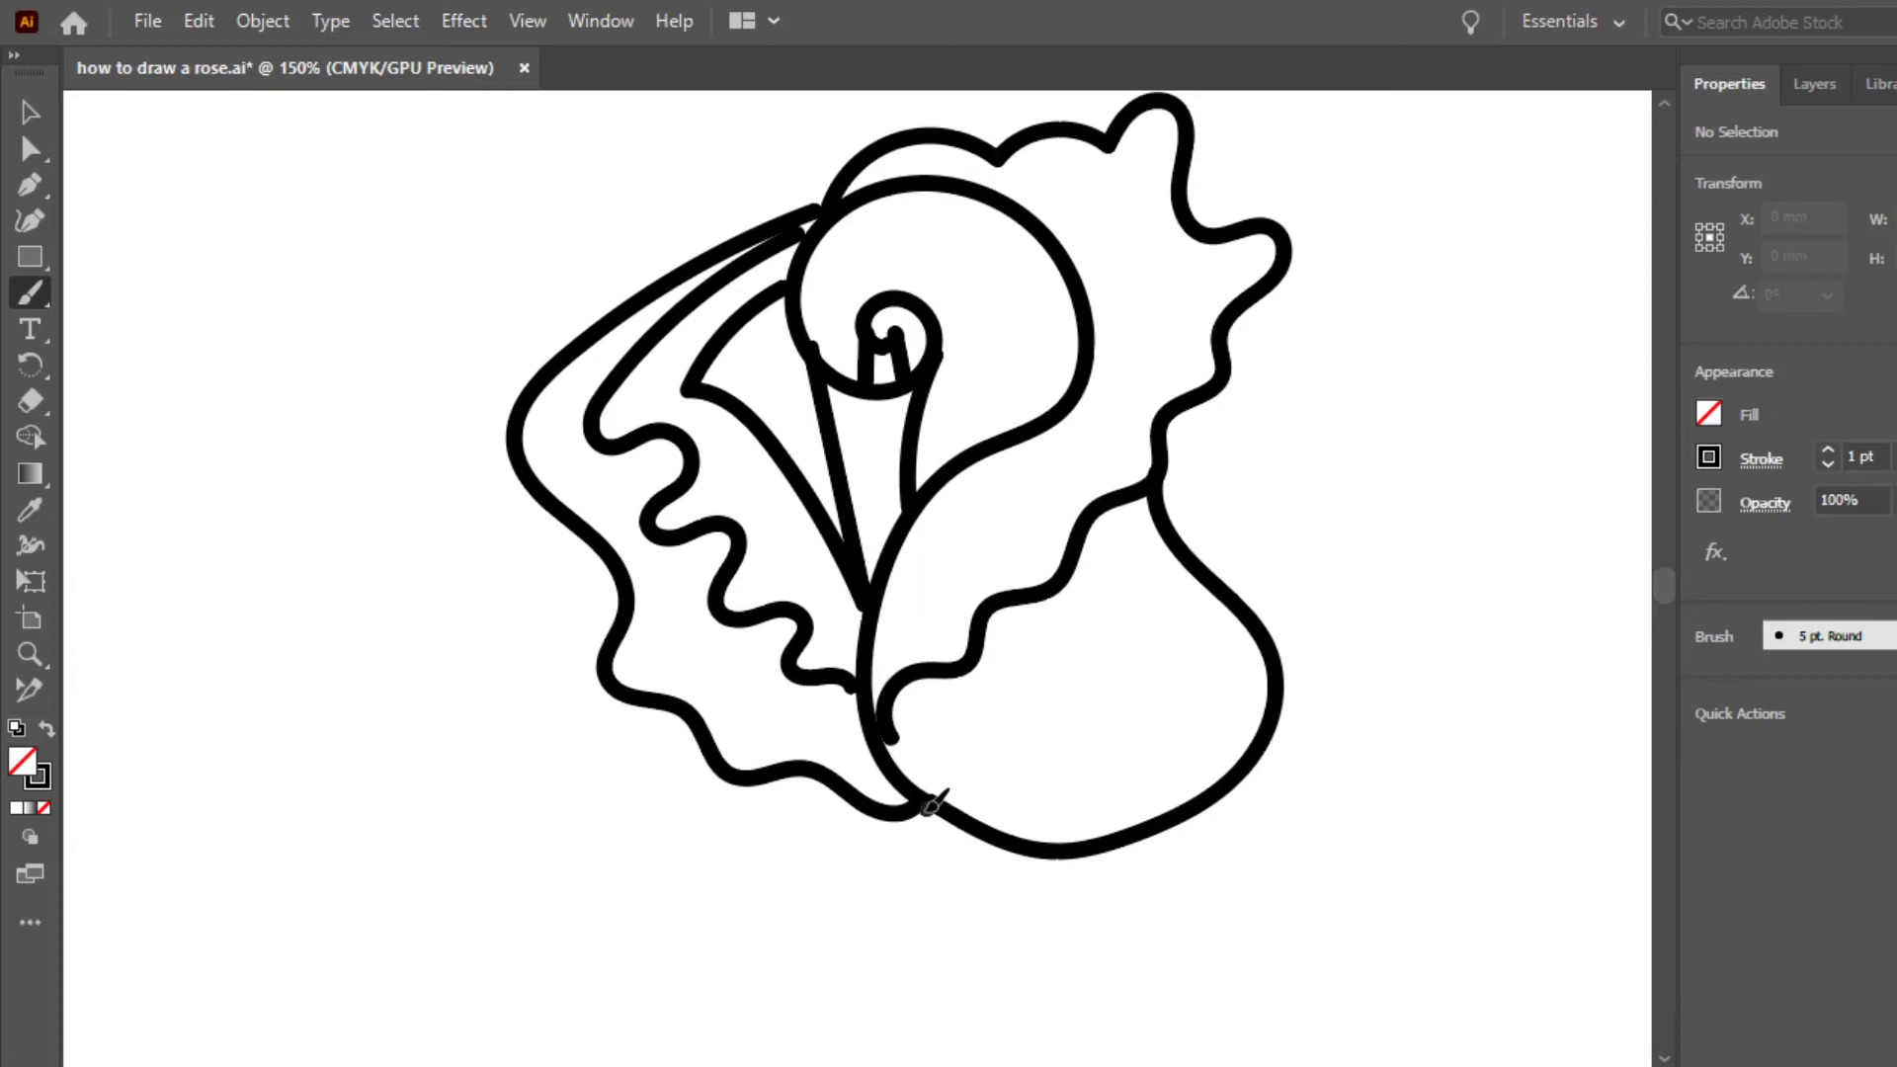
mouse_move(930, 804)
mouse_down()
mouse_move(817, 906)
mouse_move(638, 951)
mouse_move(570, 808)
mouse_move(560, 674)
mouse_move(600, 563)
mouse_move(558, 504)
mouse_up()
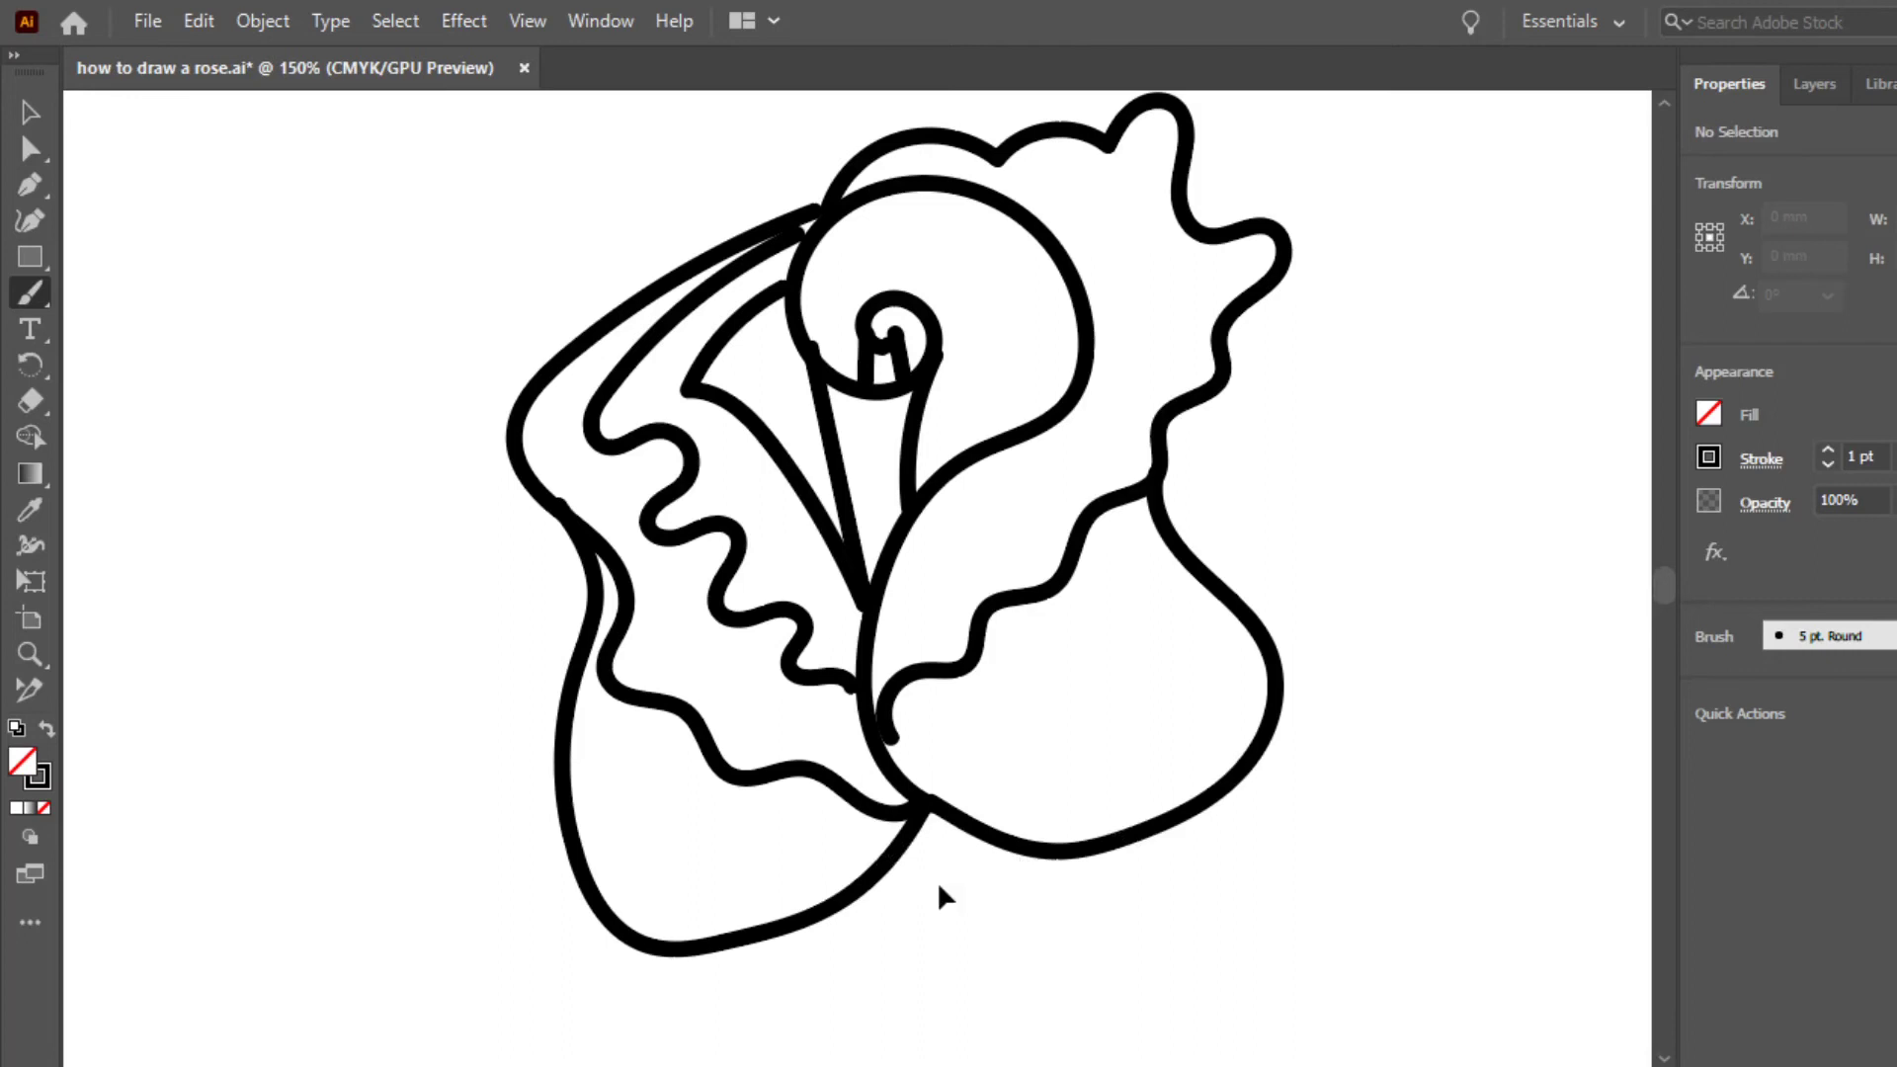
key(ctrl+minus)
key(ctrl+minus)
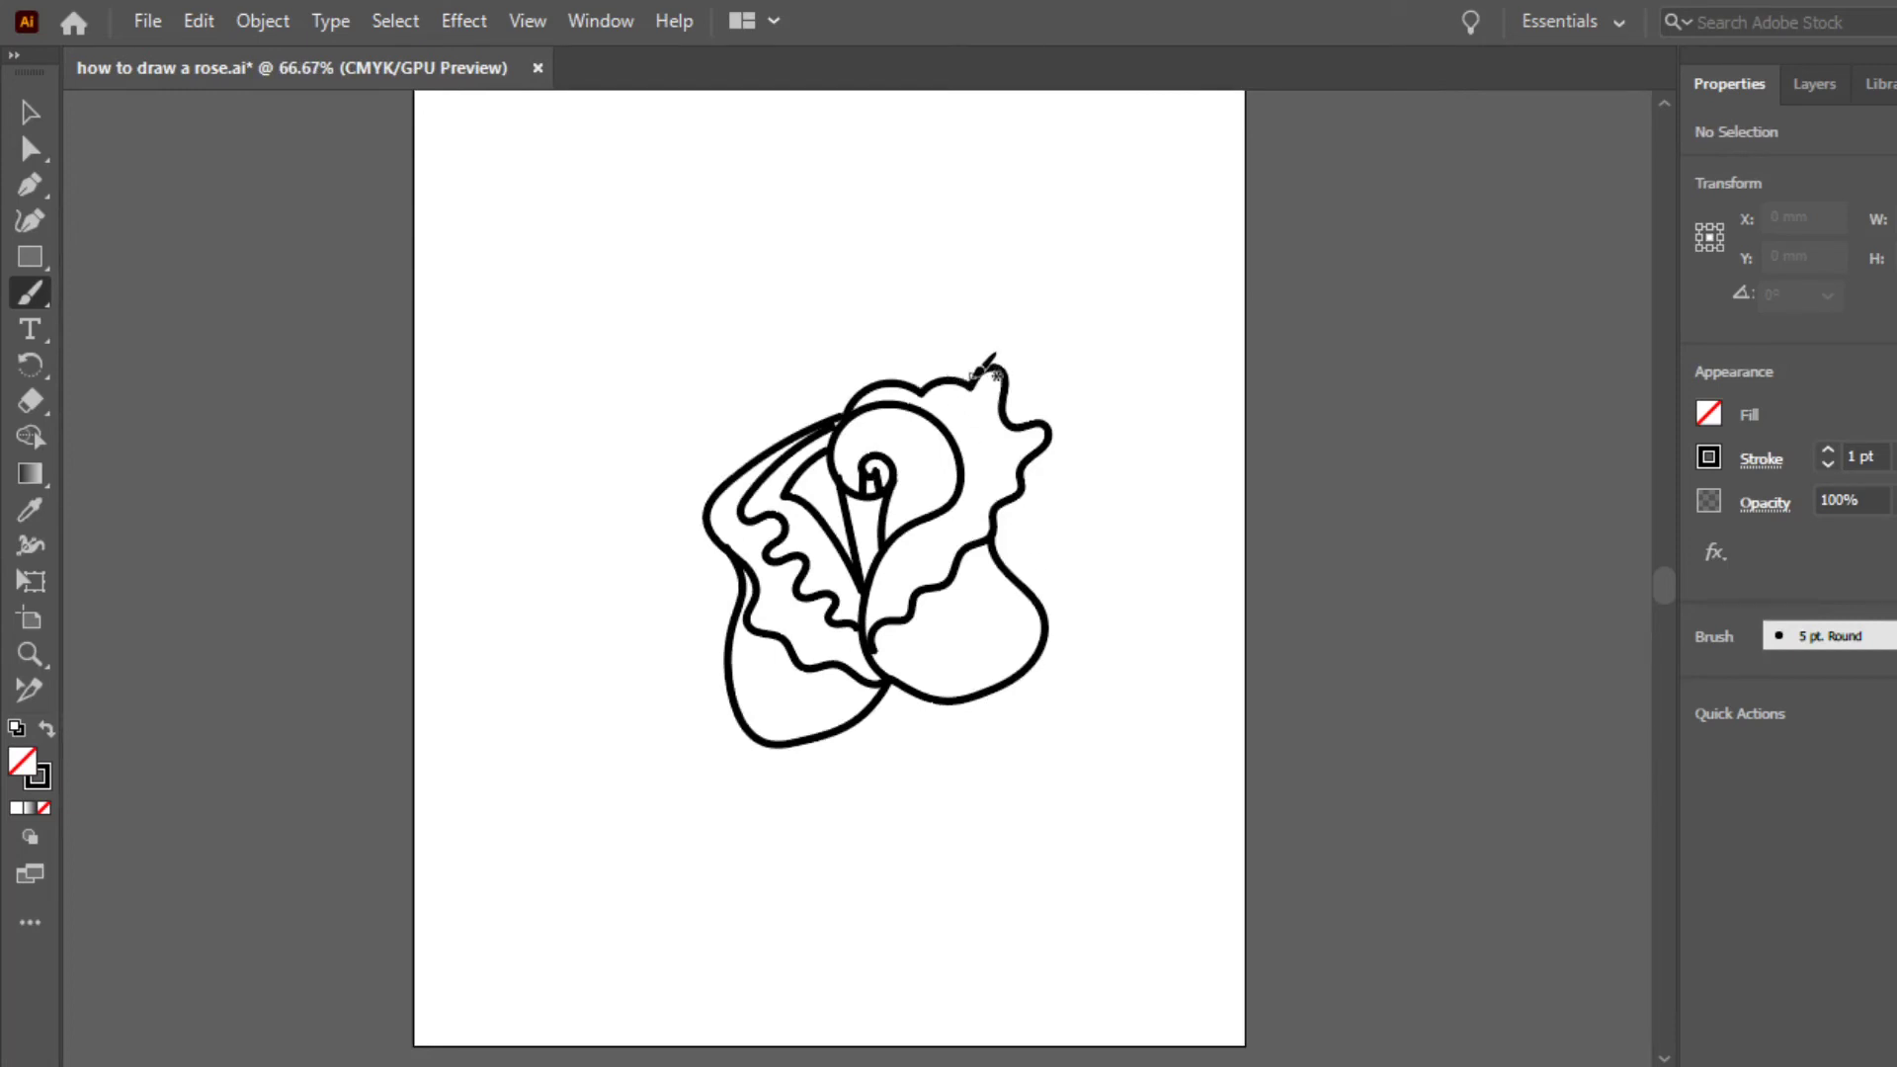
- Paint six pointed outer petals: top, lower left, right, bottom, upper right and upper left
mouse_move(979, 374)
mouse_down()
mouse_move(988, 298)
mouse_move(869, 249)
mouse_move(766, 413)
mouse_move(812, 427)
mouse_up()
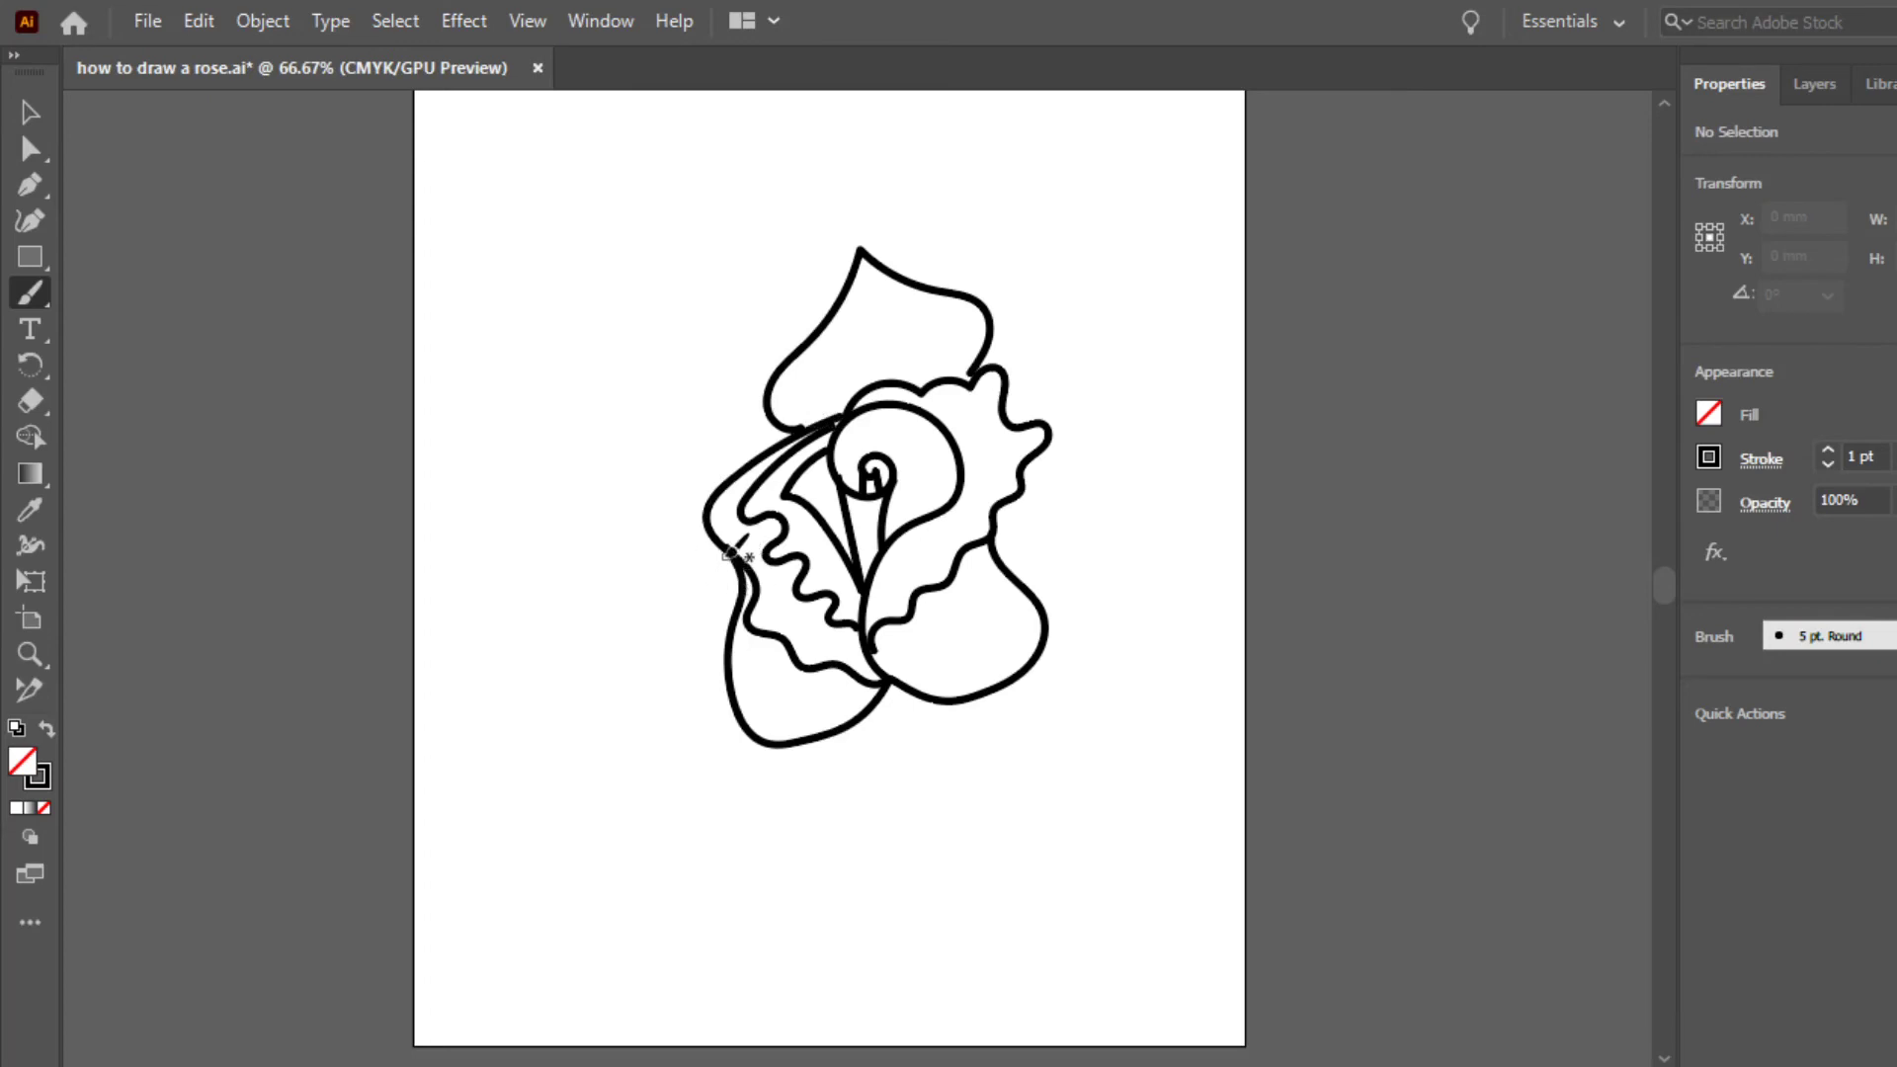
mouse_move(731, 554)
mouse_down()
mouse_move(668, 608)
mouse_move(657, 687)
mouse_move(589, 810)
mouse_move(820, 790)
mouse_move(874, 706)
mouse_move(858, 713)
mouse_up()
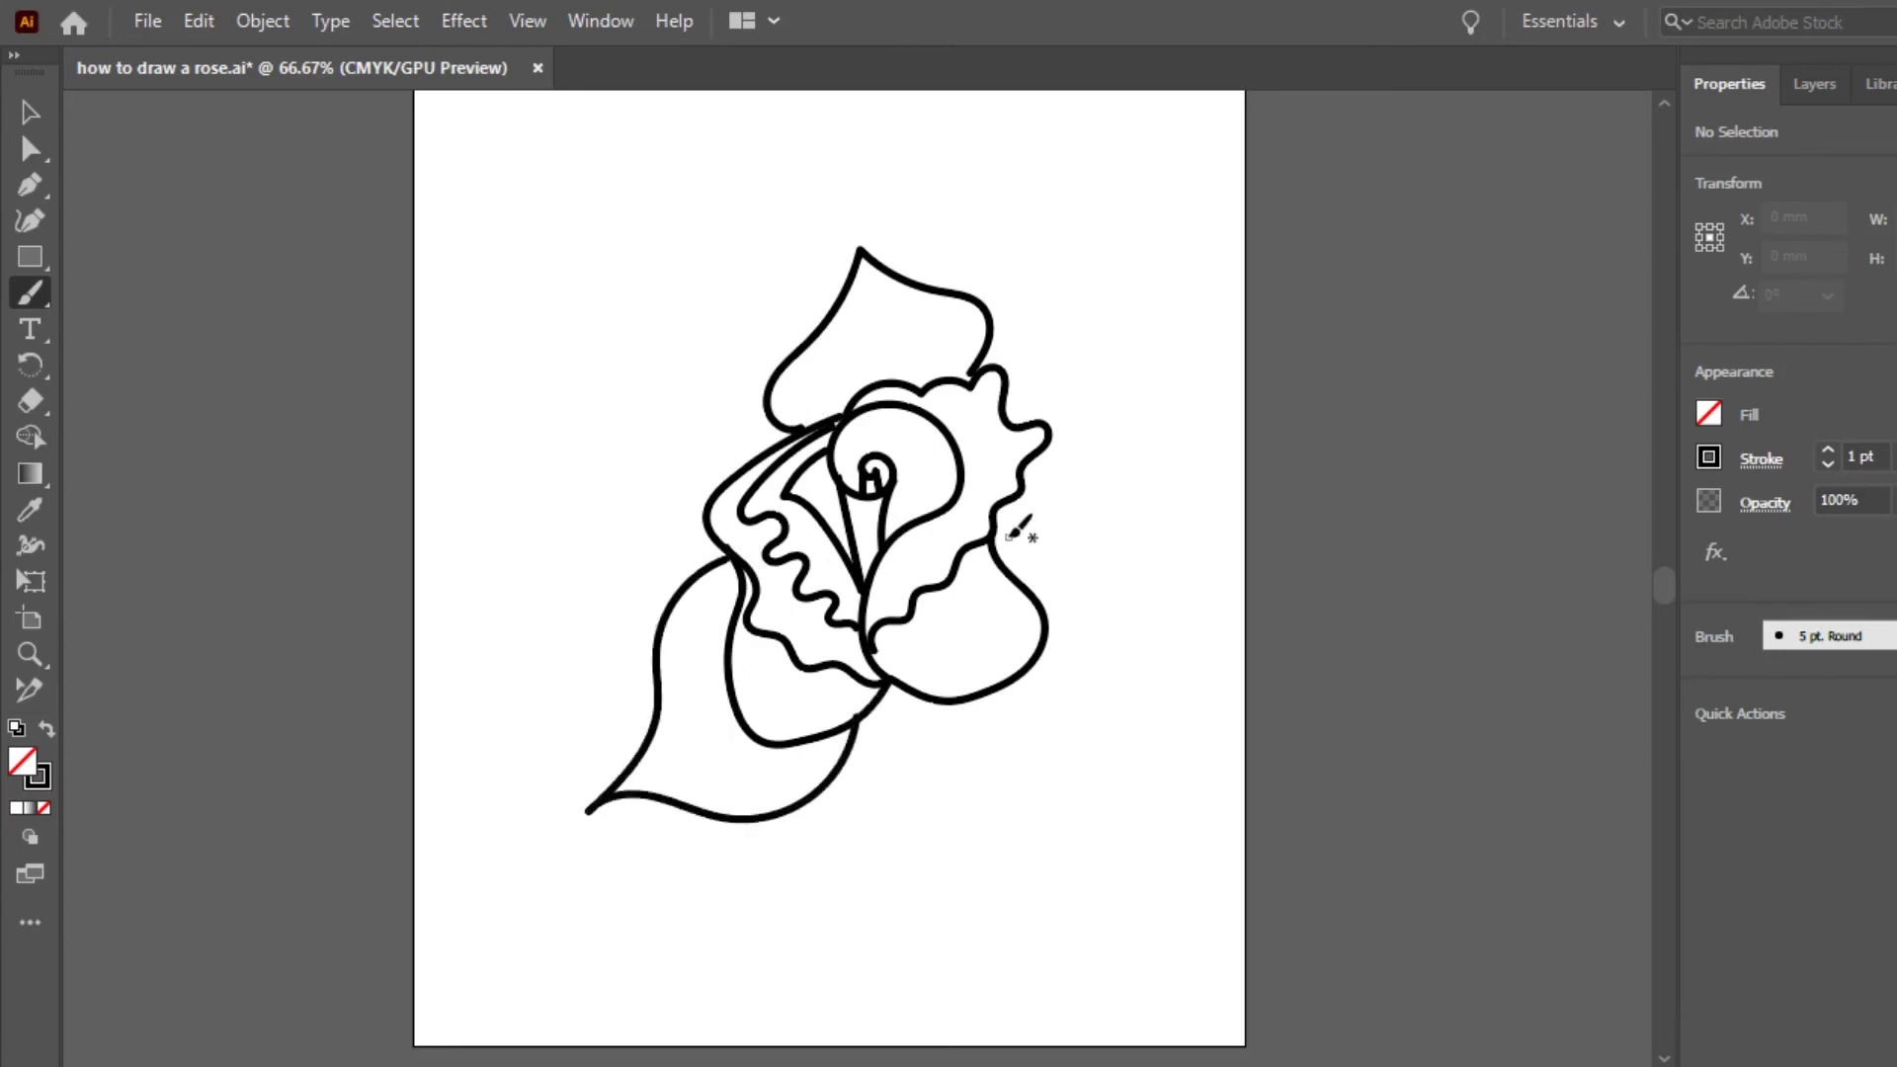
mouse_move(1032, 470)
mouse_down()
mouse_move(1106, 508)
mouse_move(1169, 608)
mouse_move(1042, 746)
mouse_move(977, 689)
mouse_up()
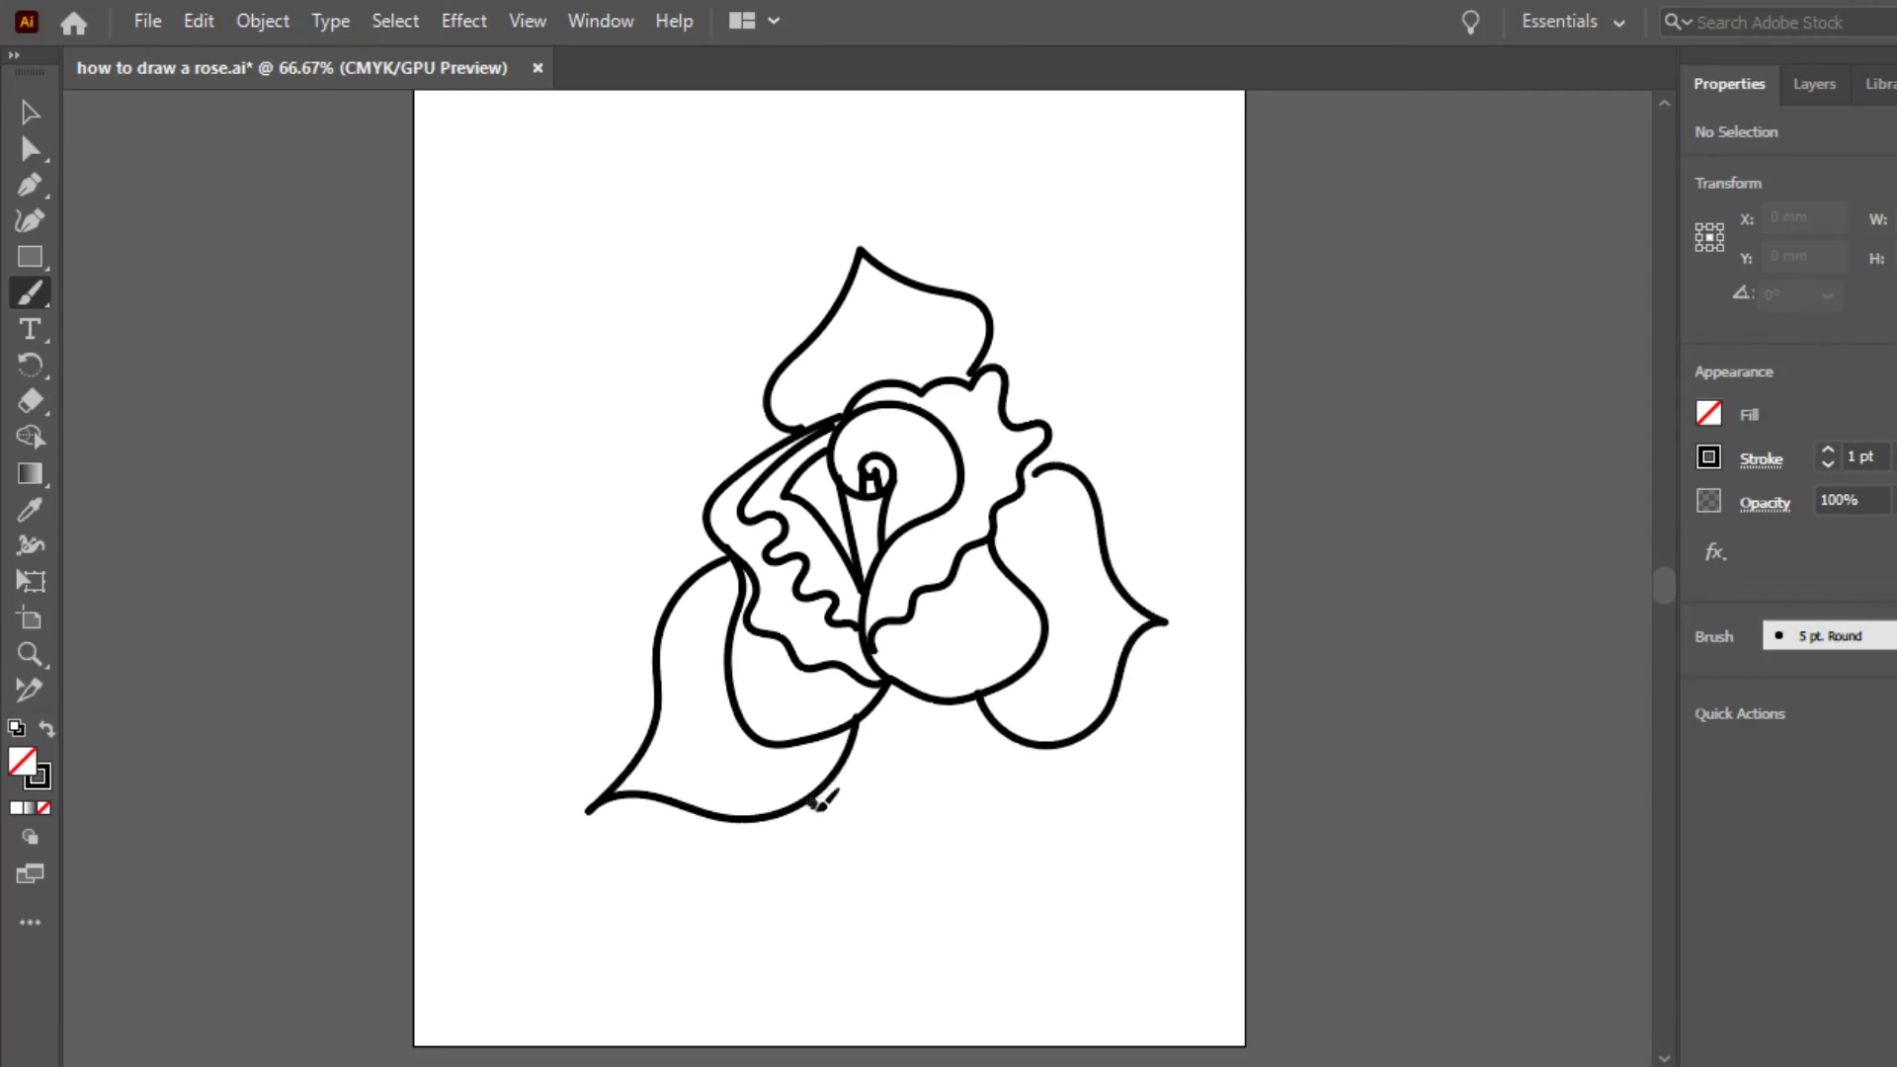
mouse_move(818, 802)
mouse_down()
mouse_move(884, 828)
mouse_move(943, 805)
mouse_move(1004, 733)
mouse_up()
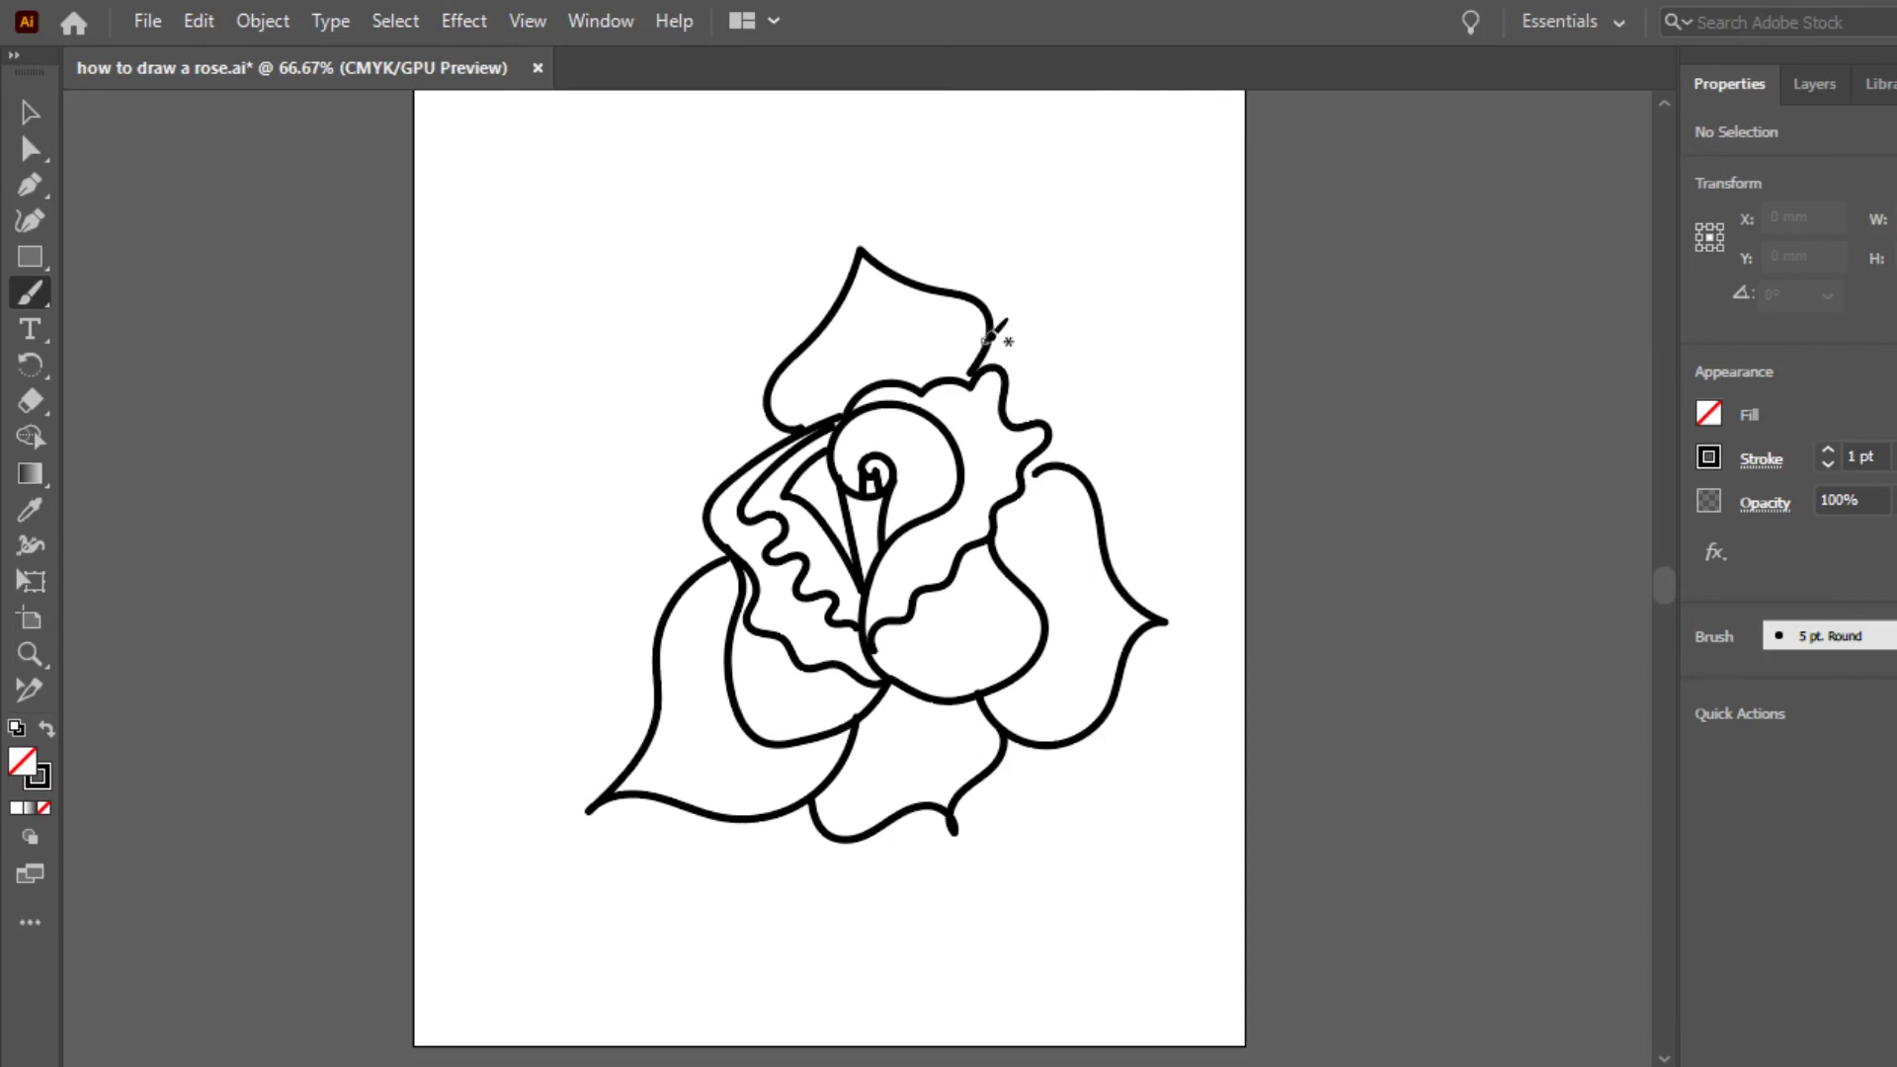
mouse_move(986, 338)
mouse_down()
mouse_move(1030, 314)
mouse_move(1075, 334)
mouse_move(1084, 482)
mouse_up()
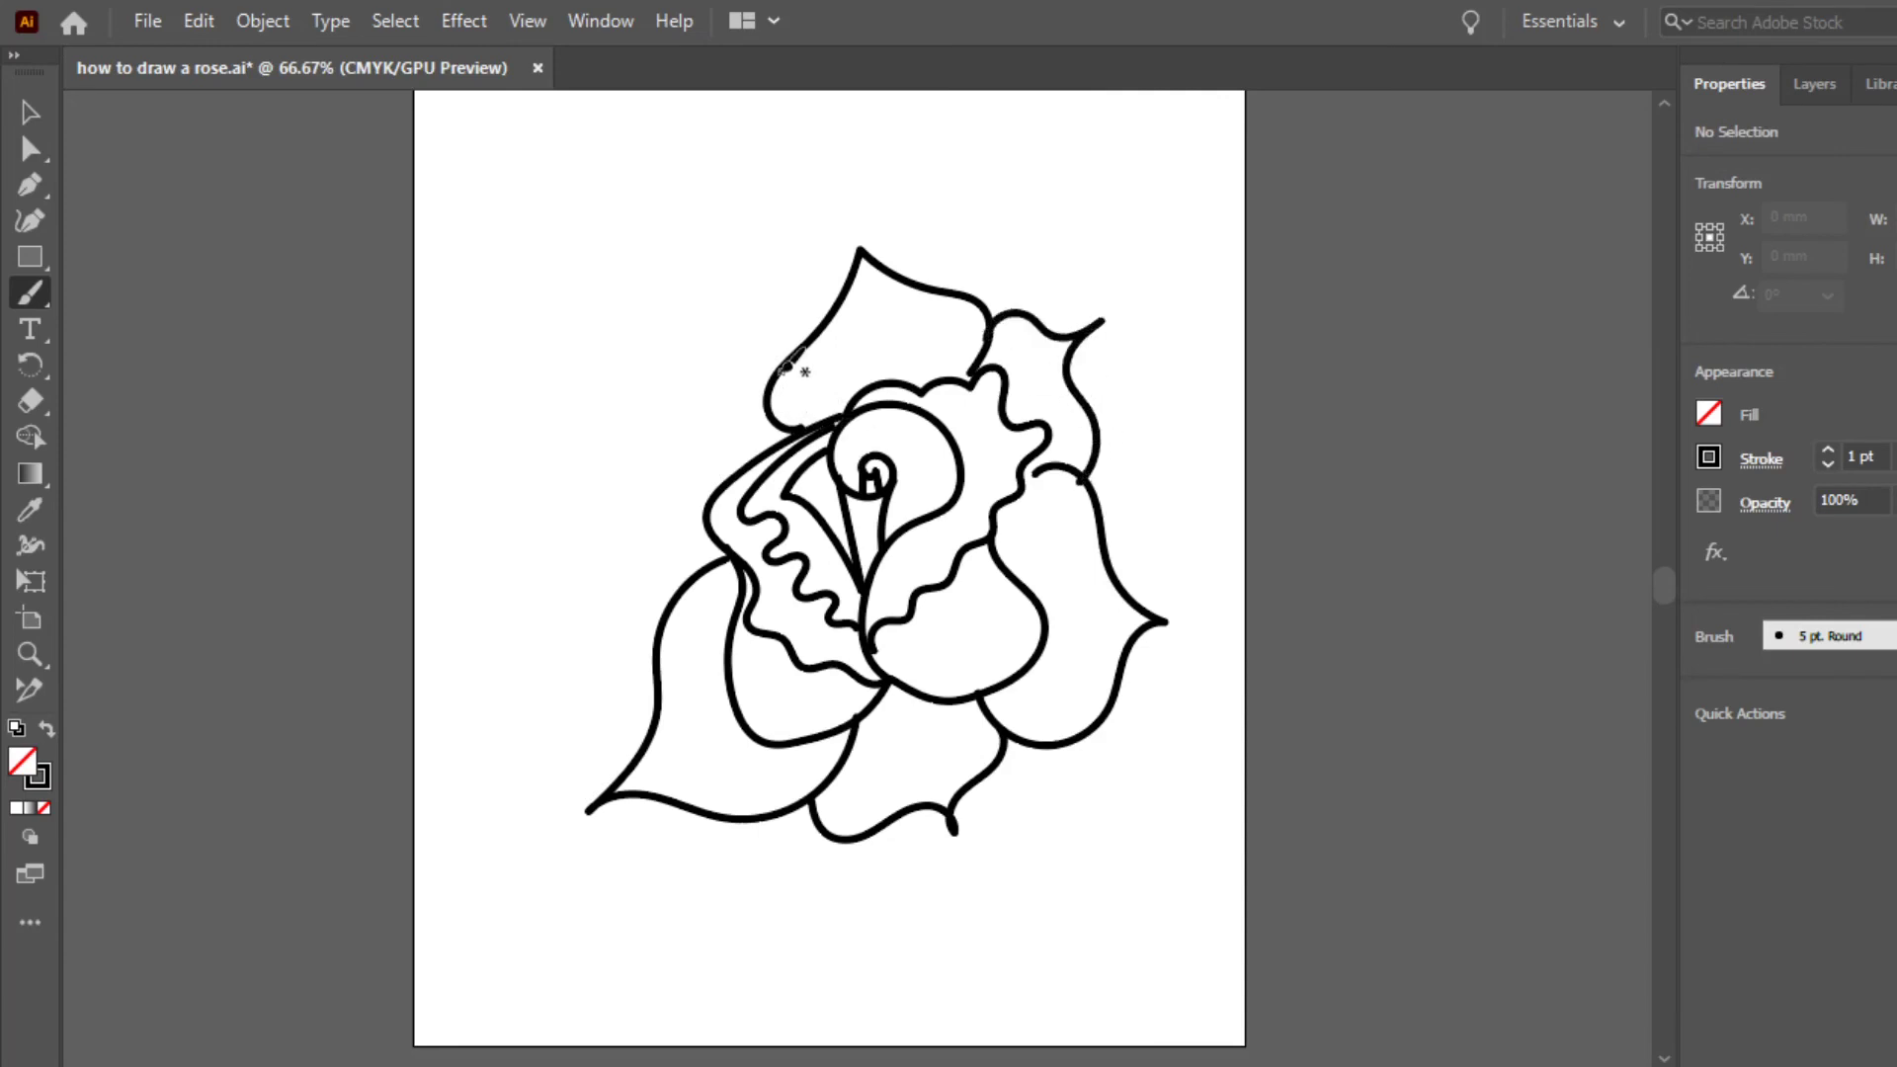
mouse_move(741, 372)
mouse_down()
mouse_move(681, 447)
mouse_move(598, 470)
mouse_move(641, 492)
mouse_move(640, 561)
mouse_move(672, 608)
mouse_up()
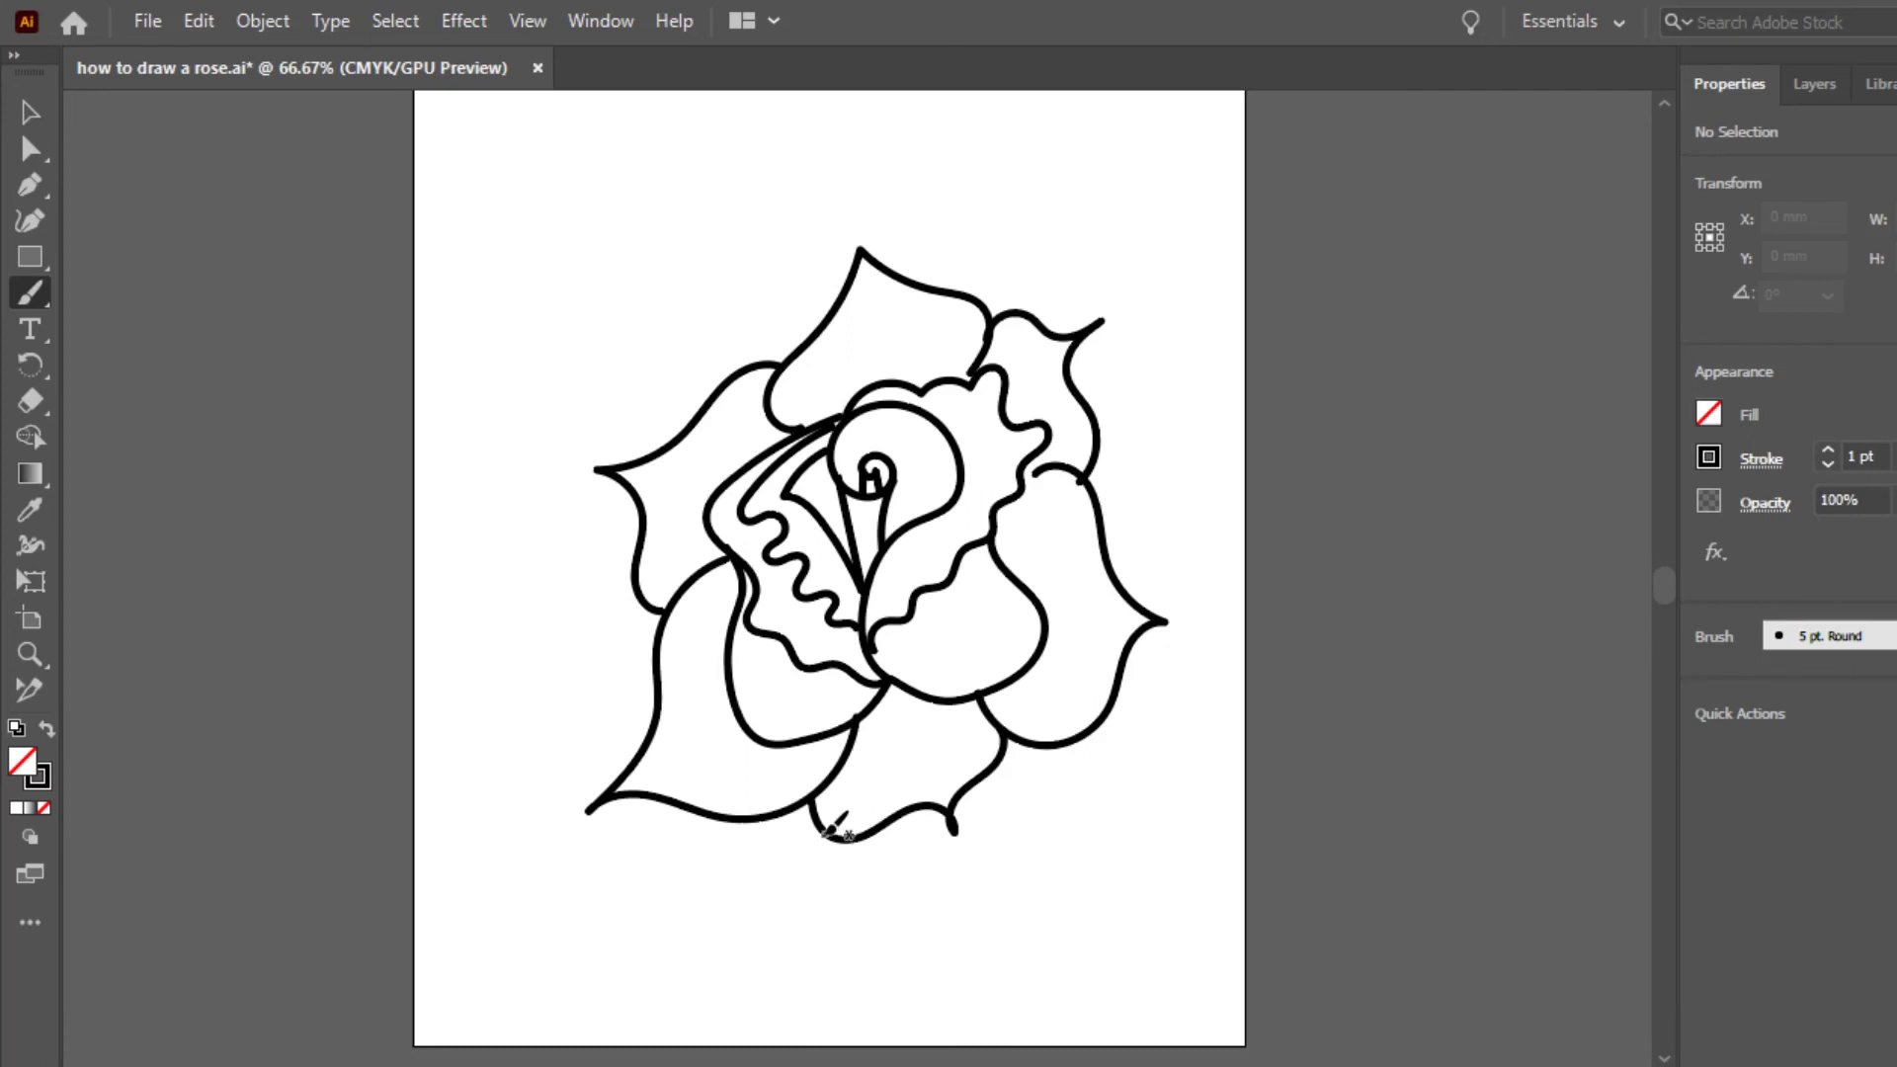
- Draw two parallel stem lines below the flower and a pointed leaf branching right
drag(828, 833, 684, 1016)
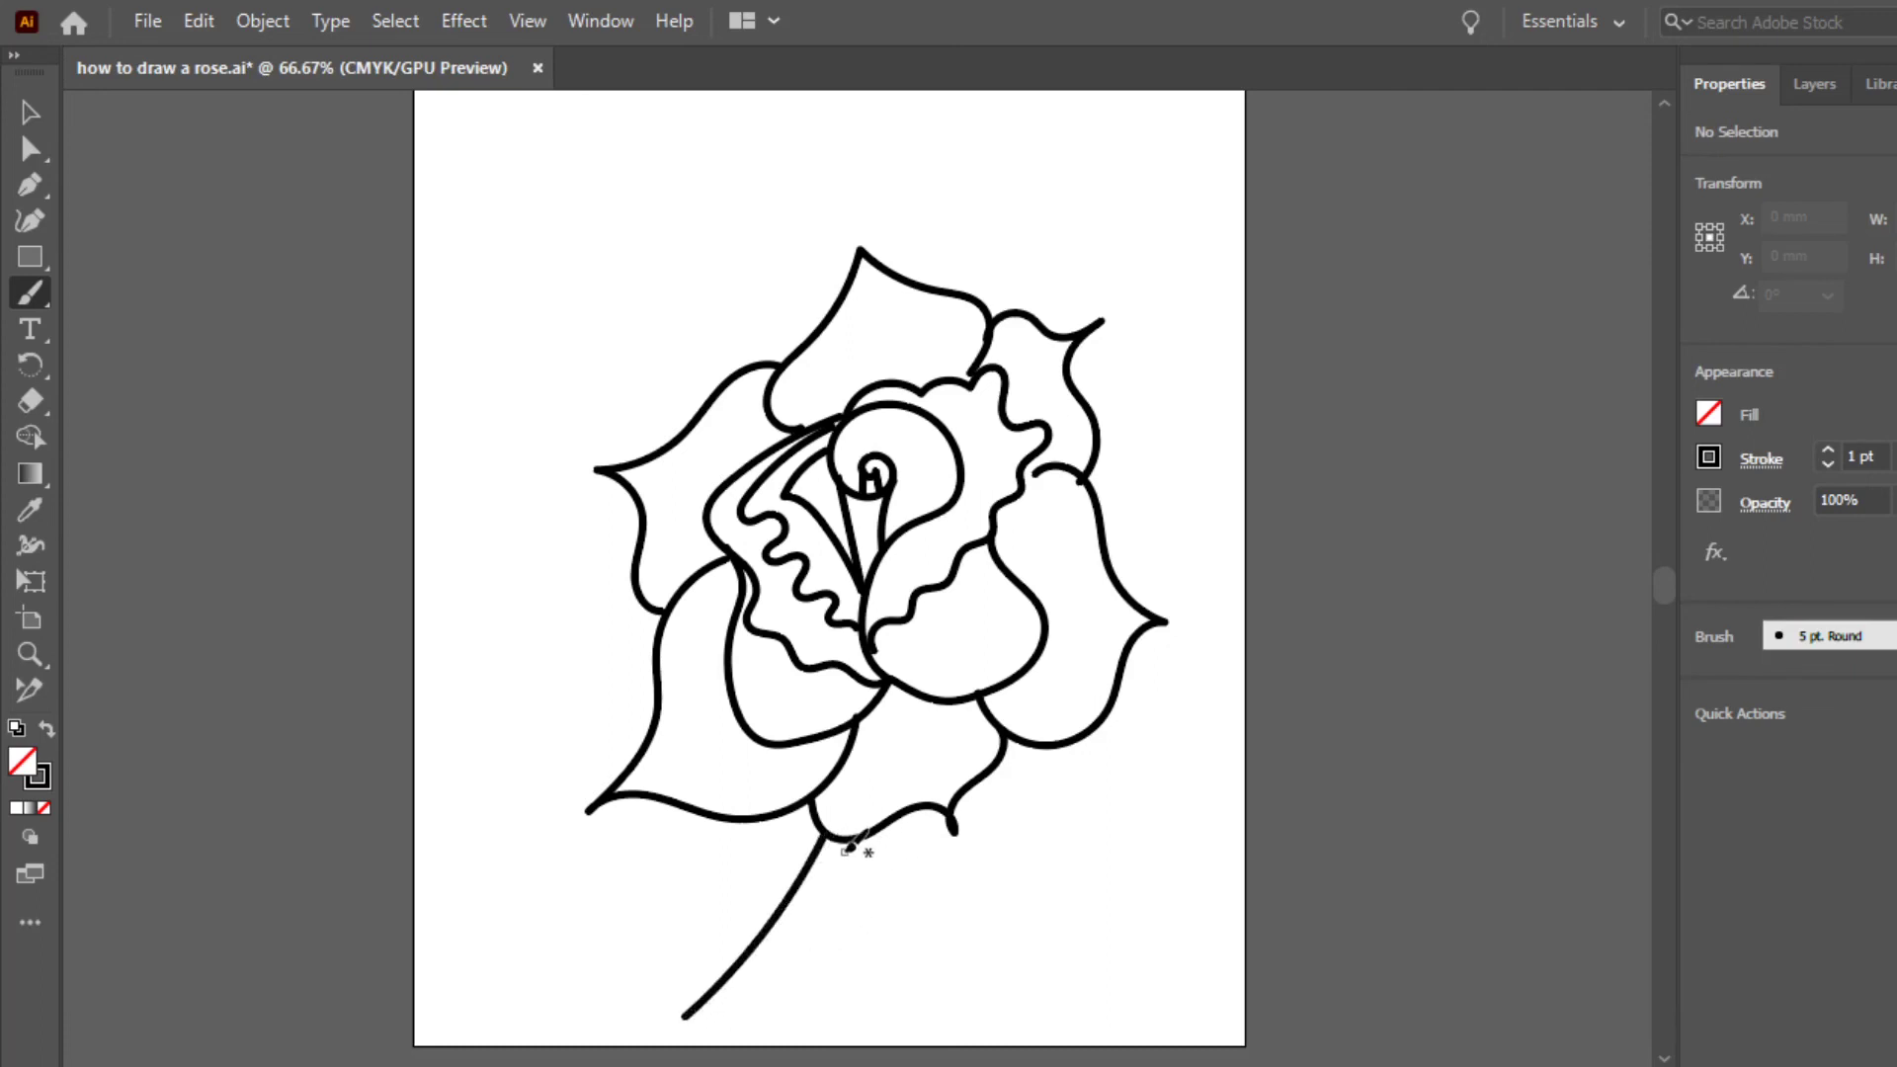
drag(847, 845, 700, 1042)
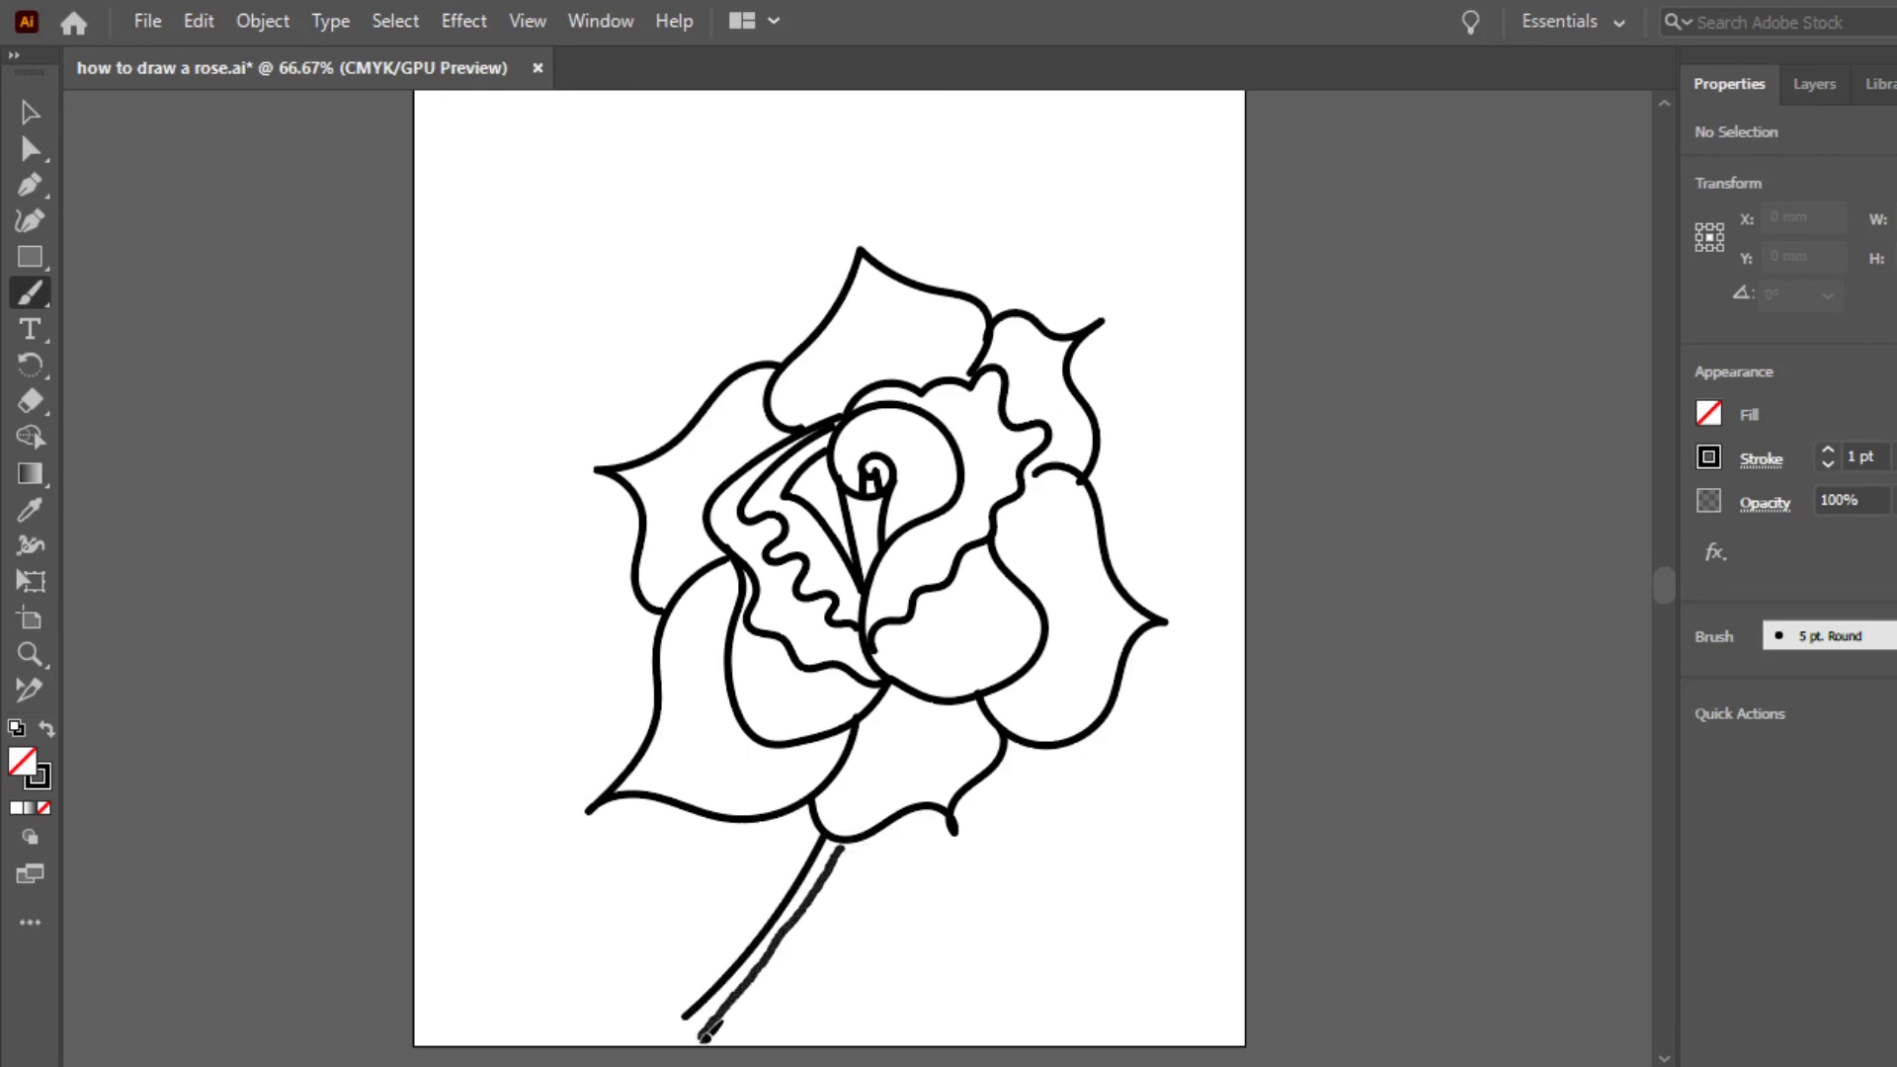
drag(727, 1011, 988, 937)
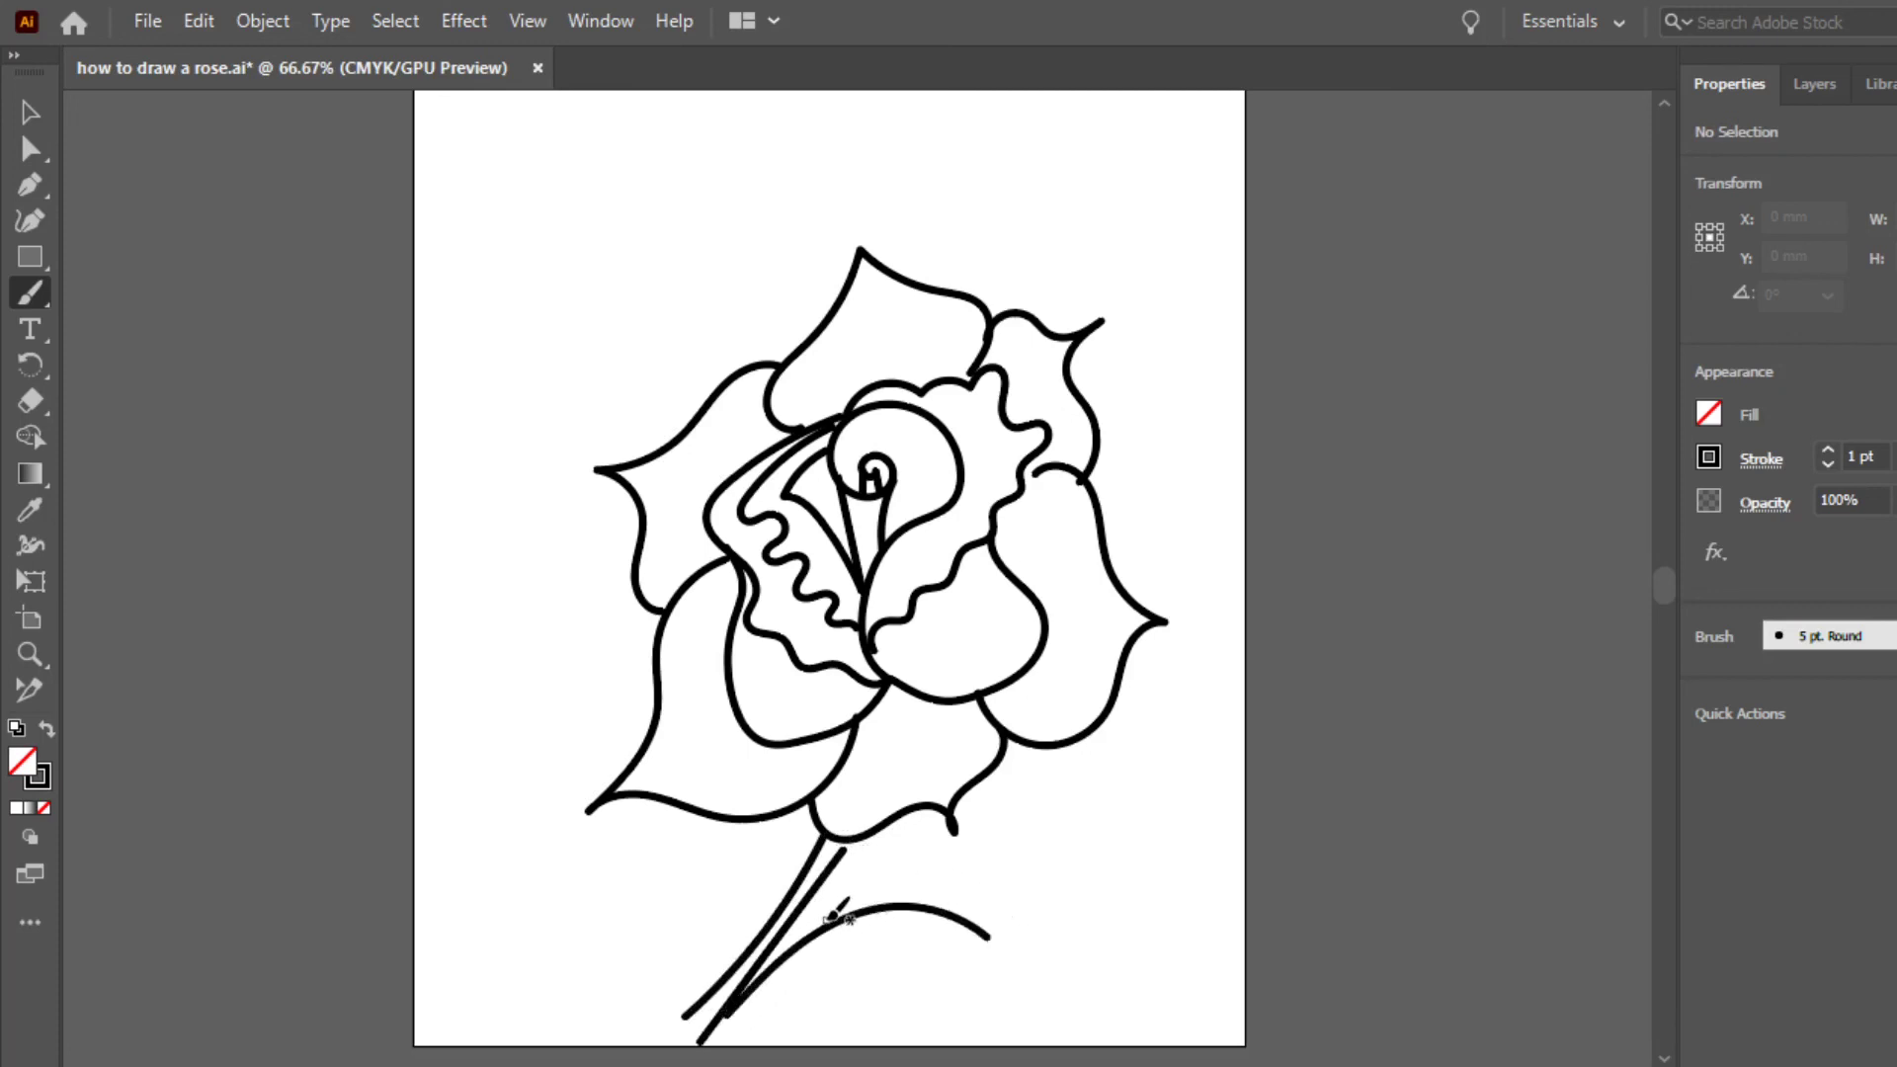
mouse_move(825, 921)
mouse_down()
mouse_move(1096, 852)
mouse_move(850, 925)
mouse_up()
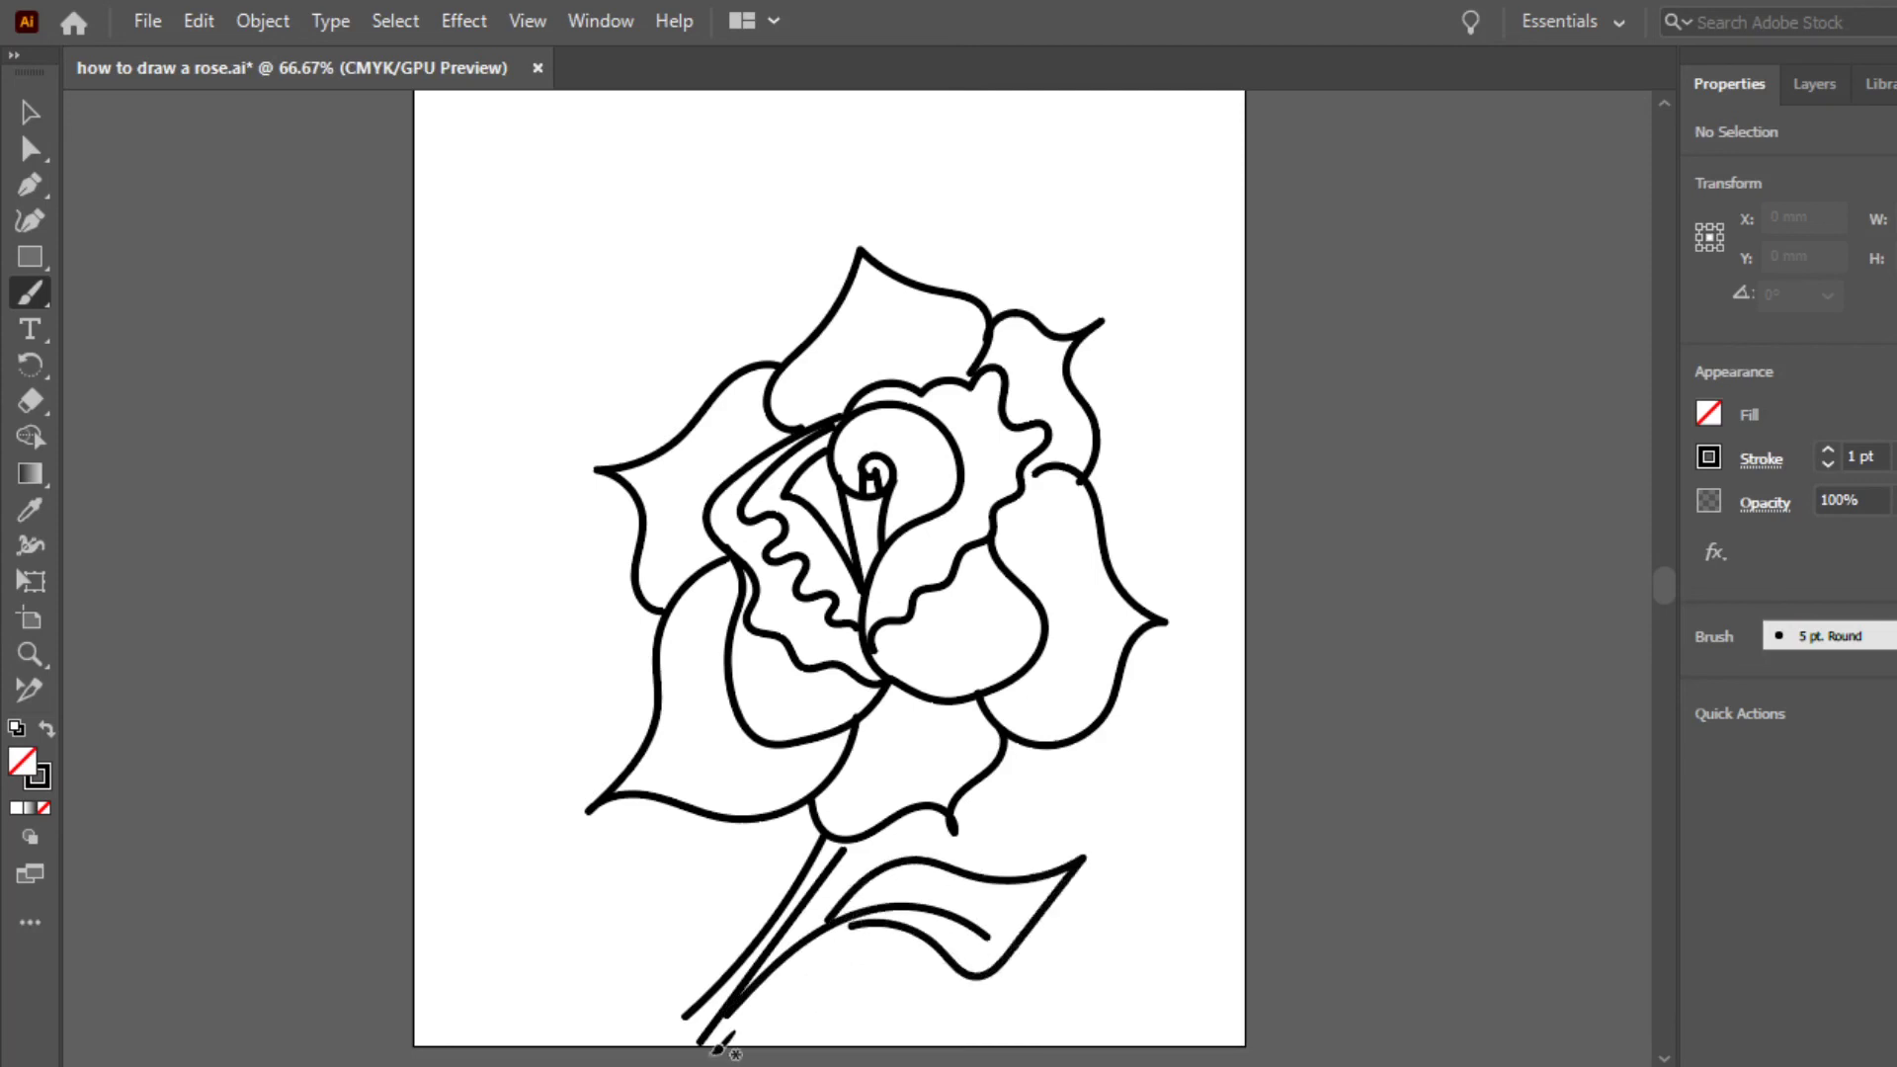